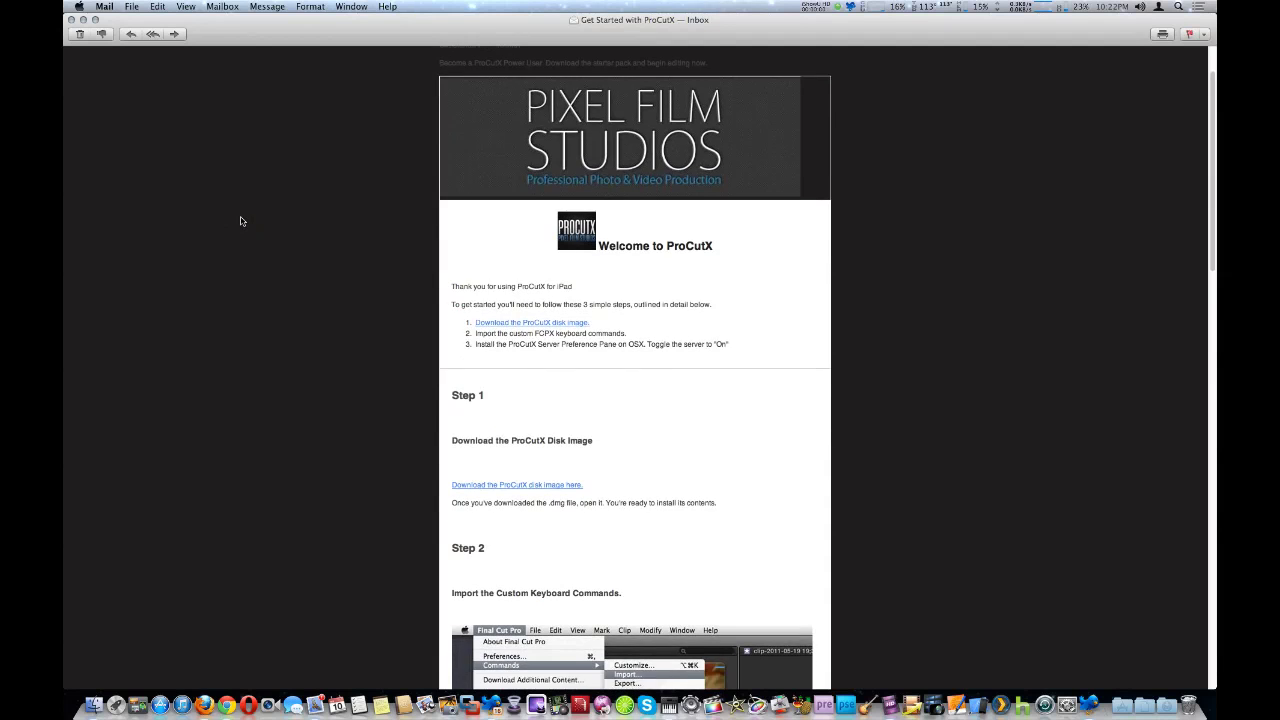
- Scroll through the email's Steps 1–3: disk image, keyboard commands and preference pane
scroll(240, 220, down, 10)
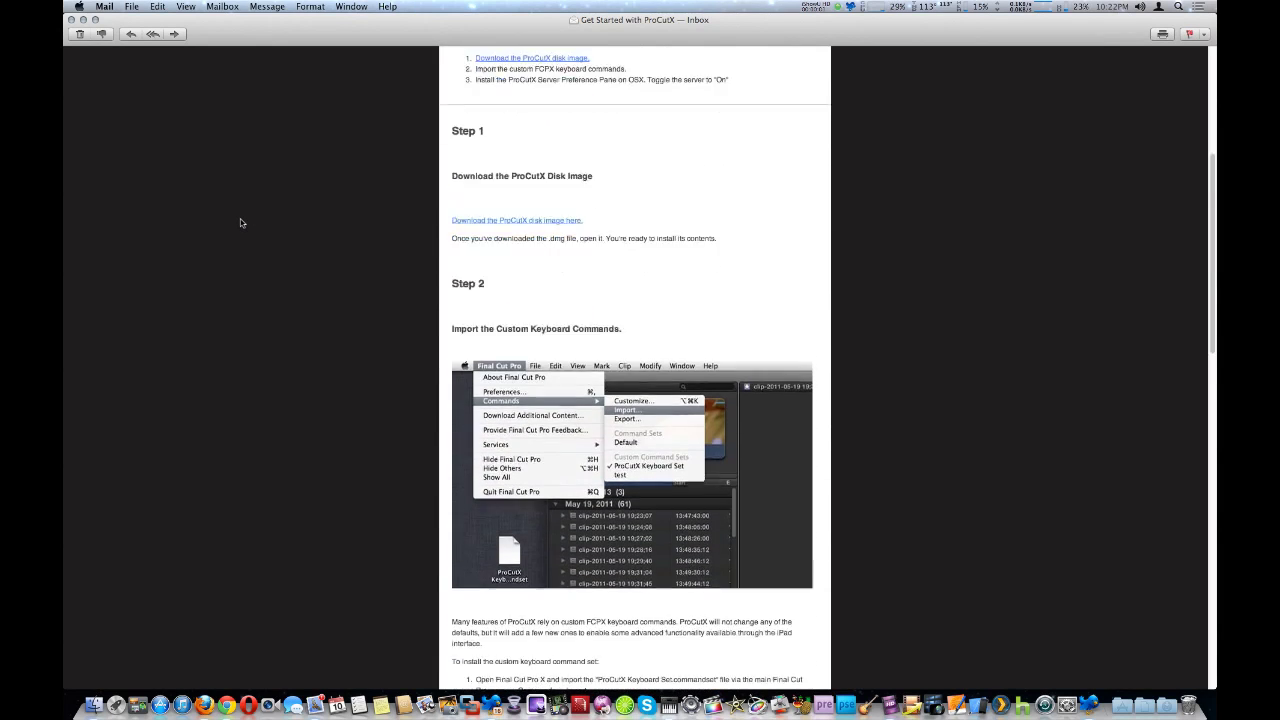
scroll(240, 222, down, 8)
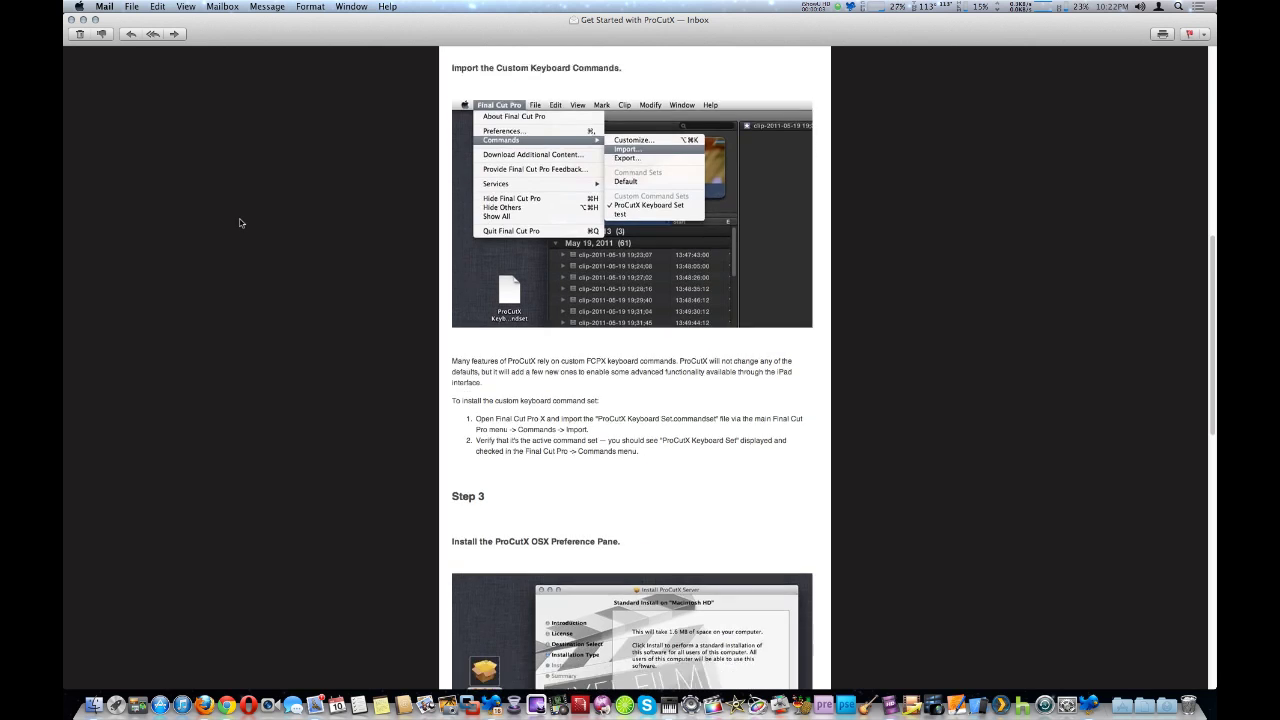
scroll(240, 222, down, 12)
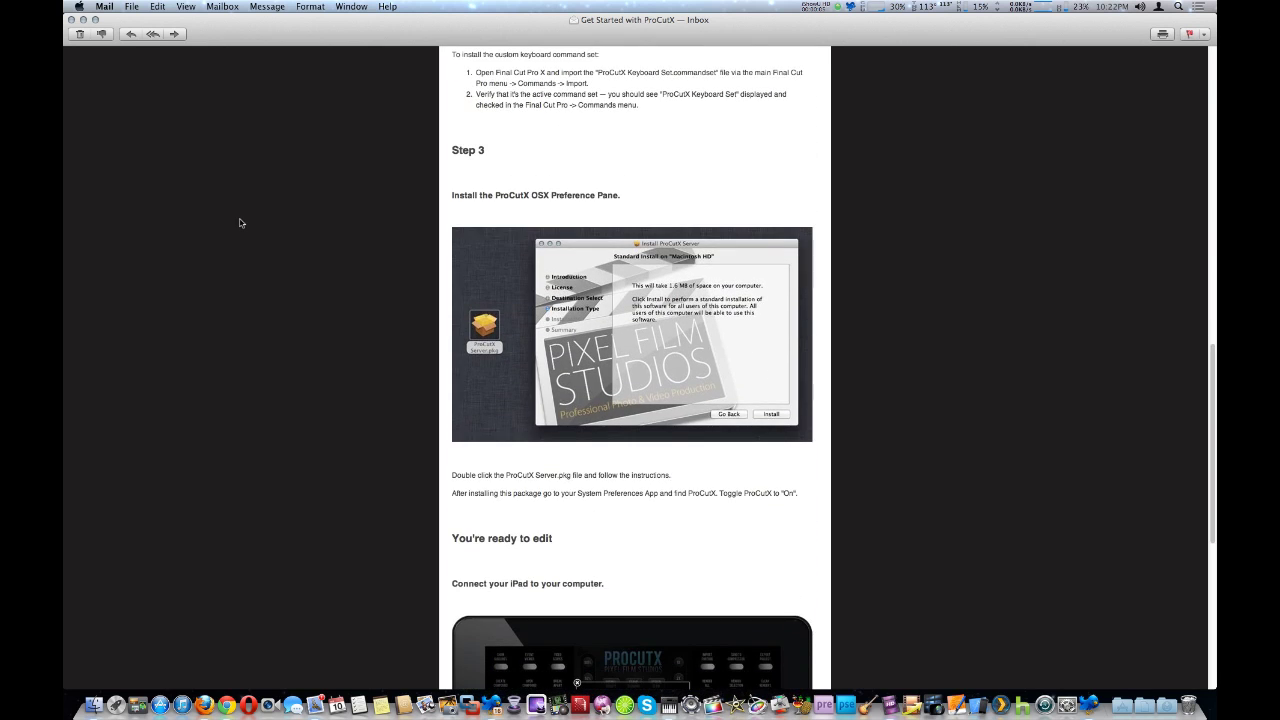
scroll(240, 222, down, 6)
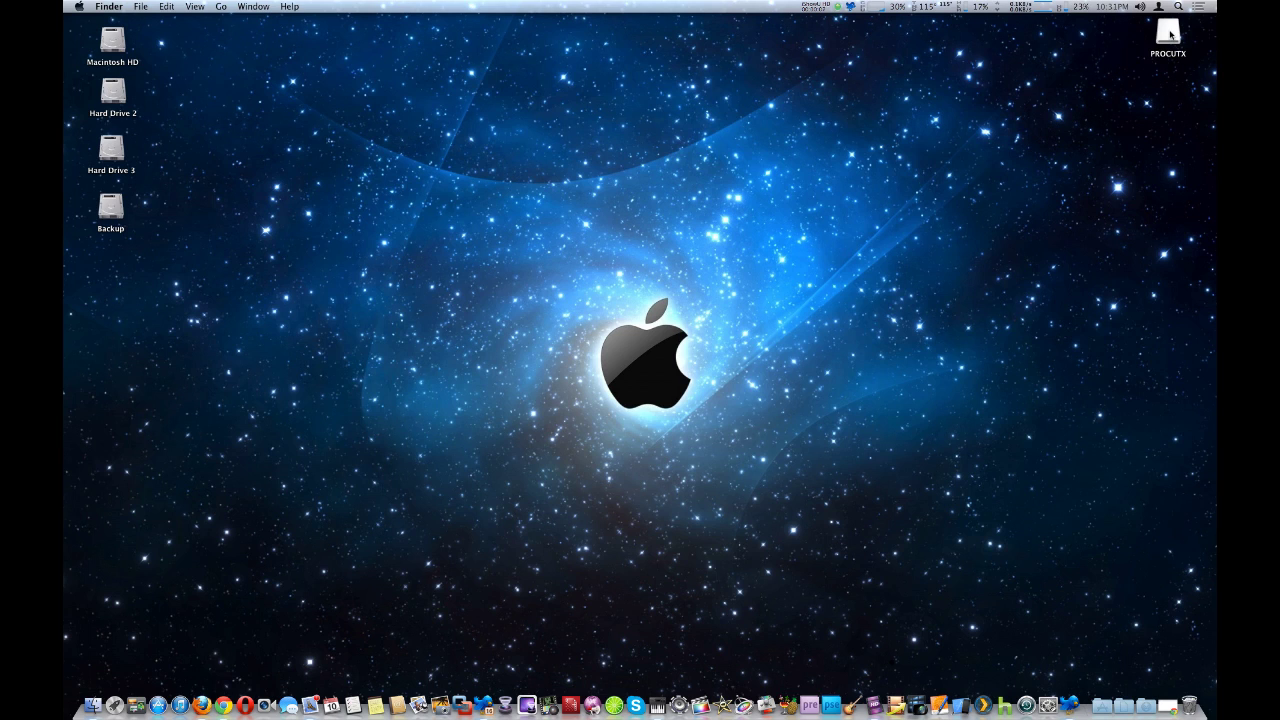
- Open and enlarge the PROCUTX volume, selecting Instructions.rtf, the commandset, then ProCutX Server.pkg
double_click(1168, 33)
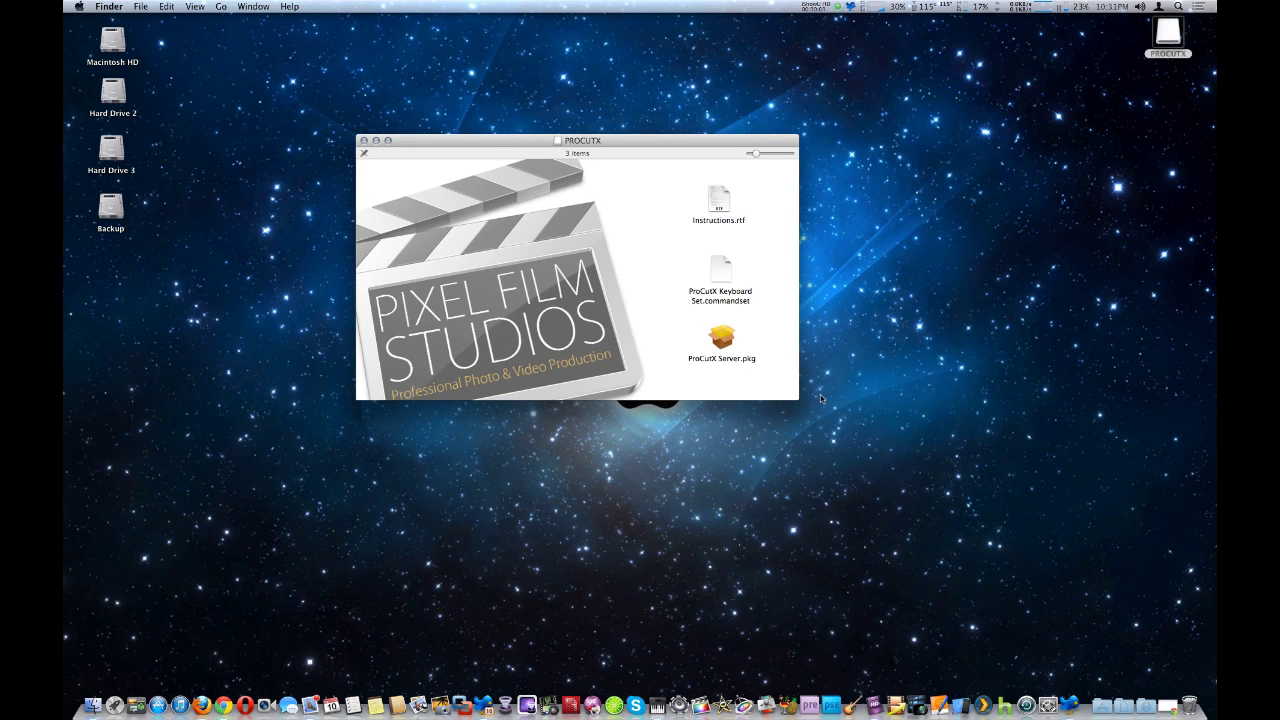
drag(797, 400, 886, 488)
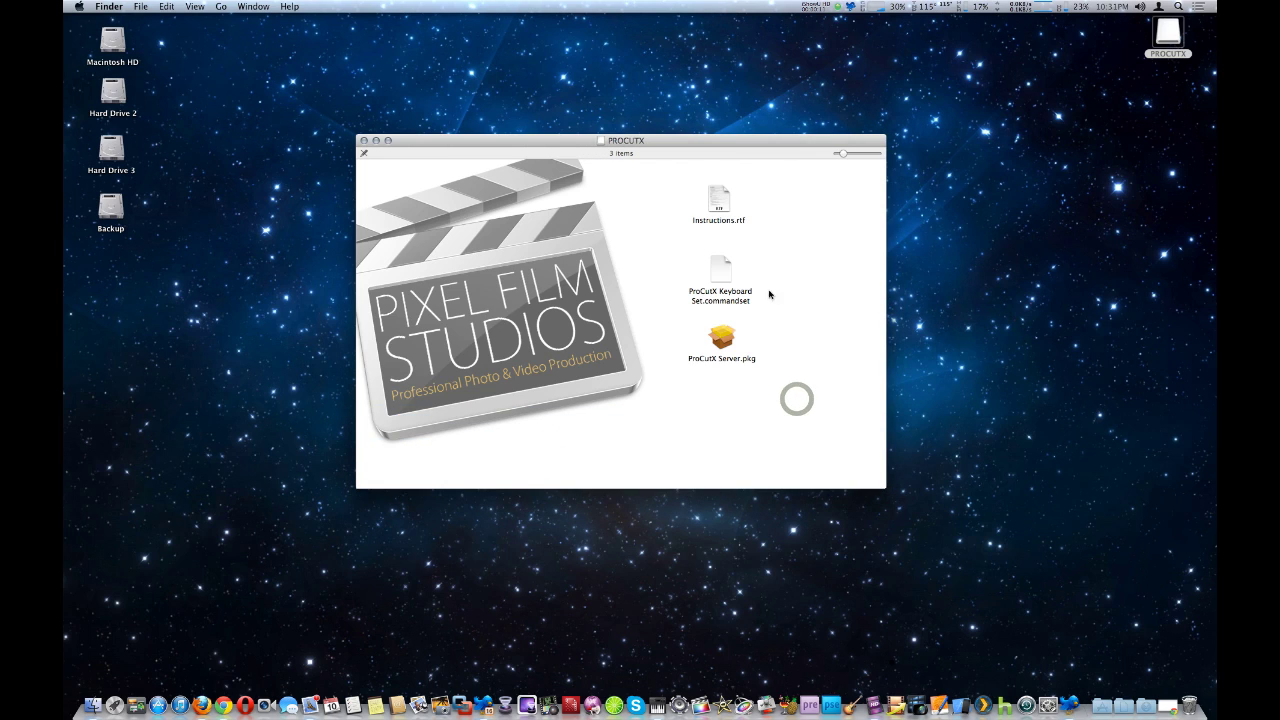
click(720, 198)
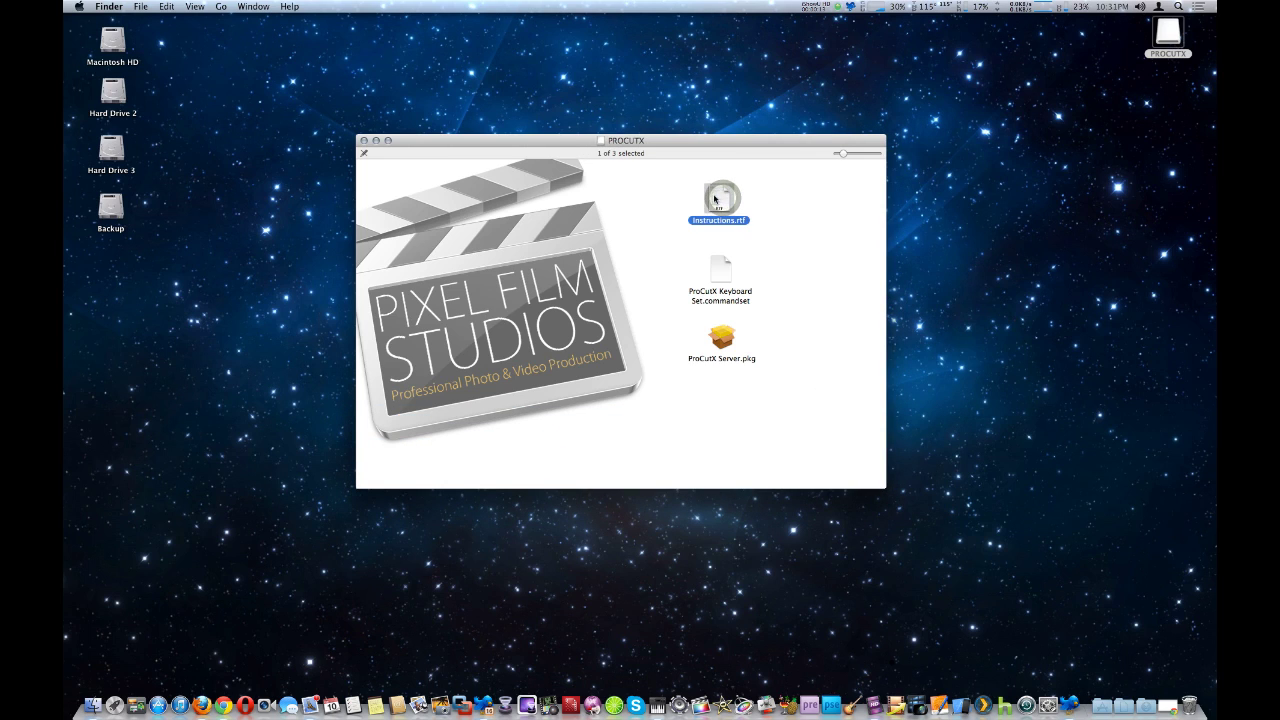
click(720, 264)
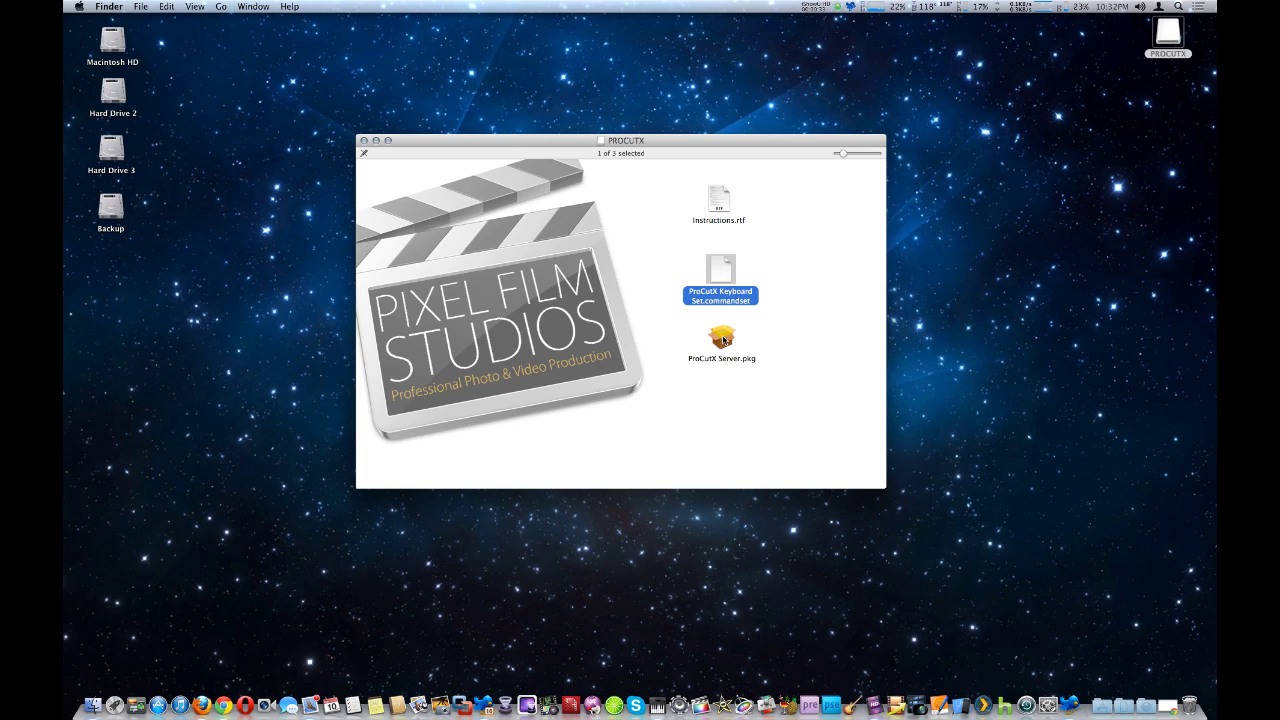
double_click(723, 340)
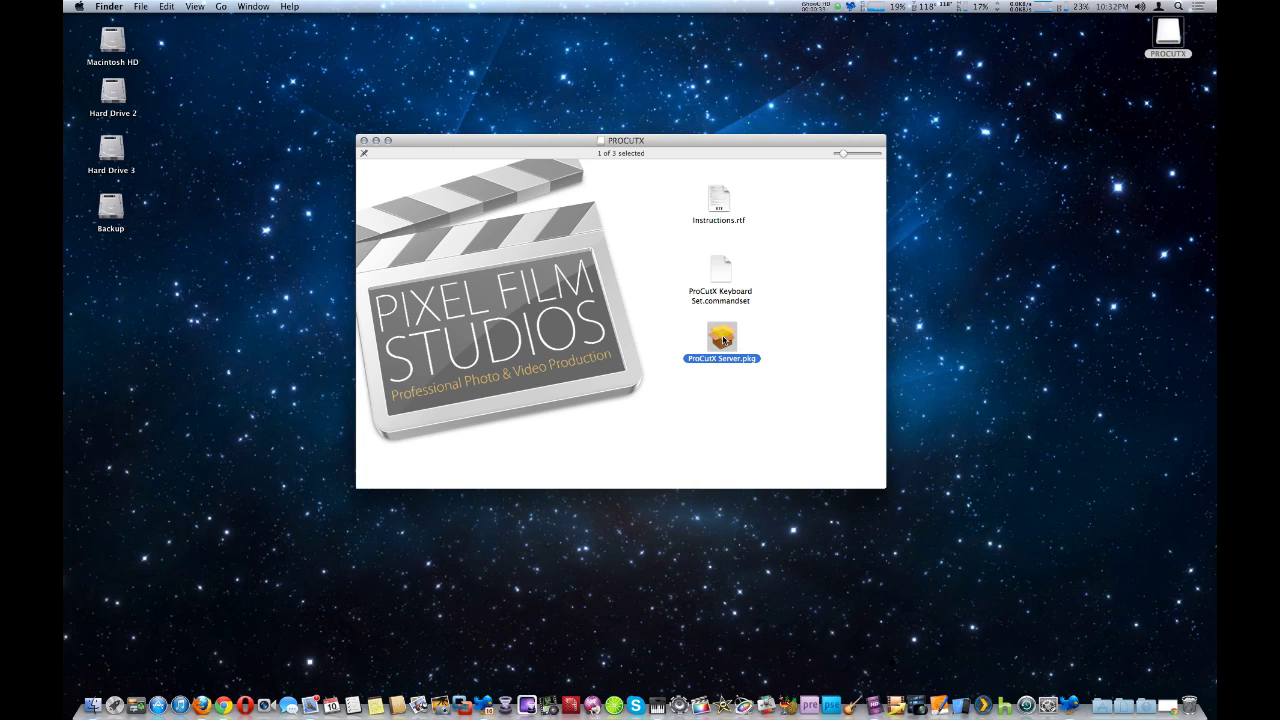
- Launch the ProCutX Server installer and bring up System Preferences
double_click(723, 340)
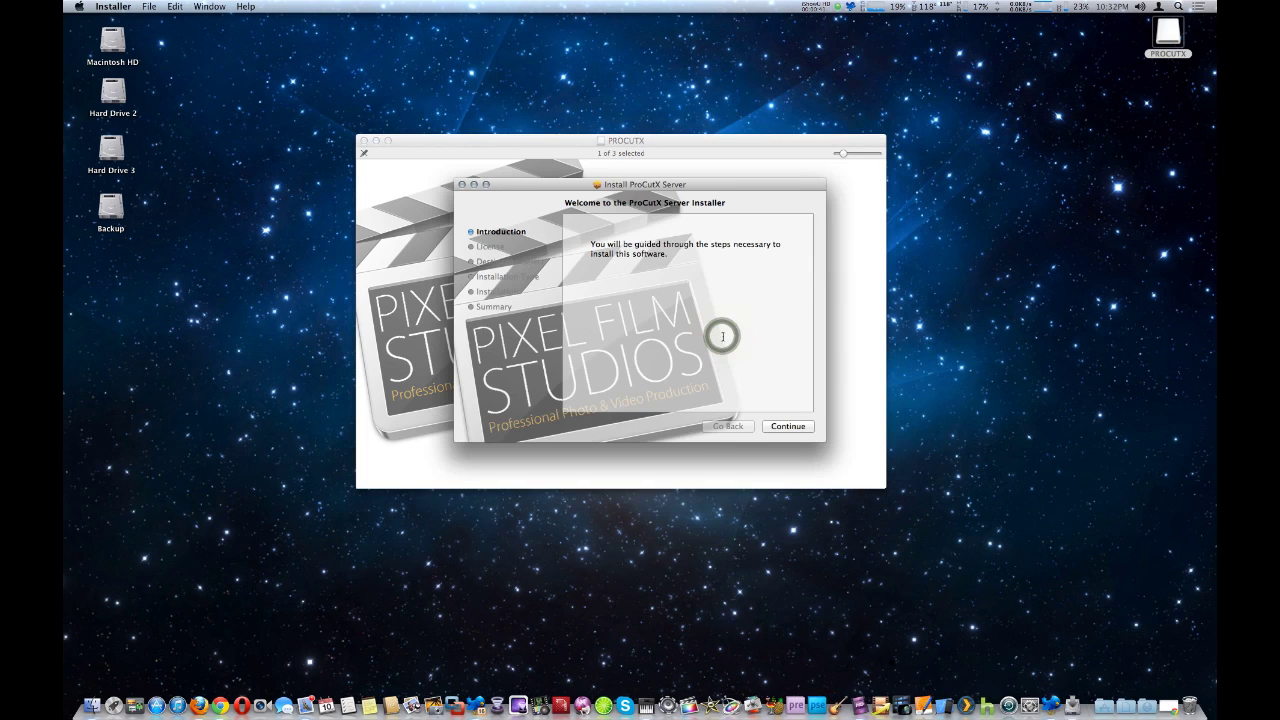
click(750, 184)
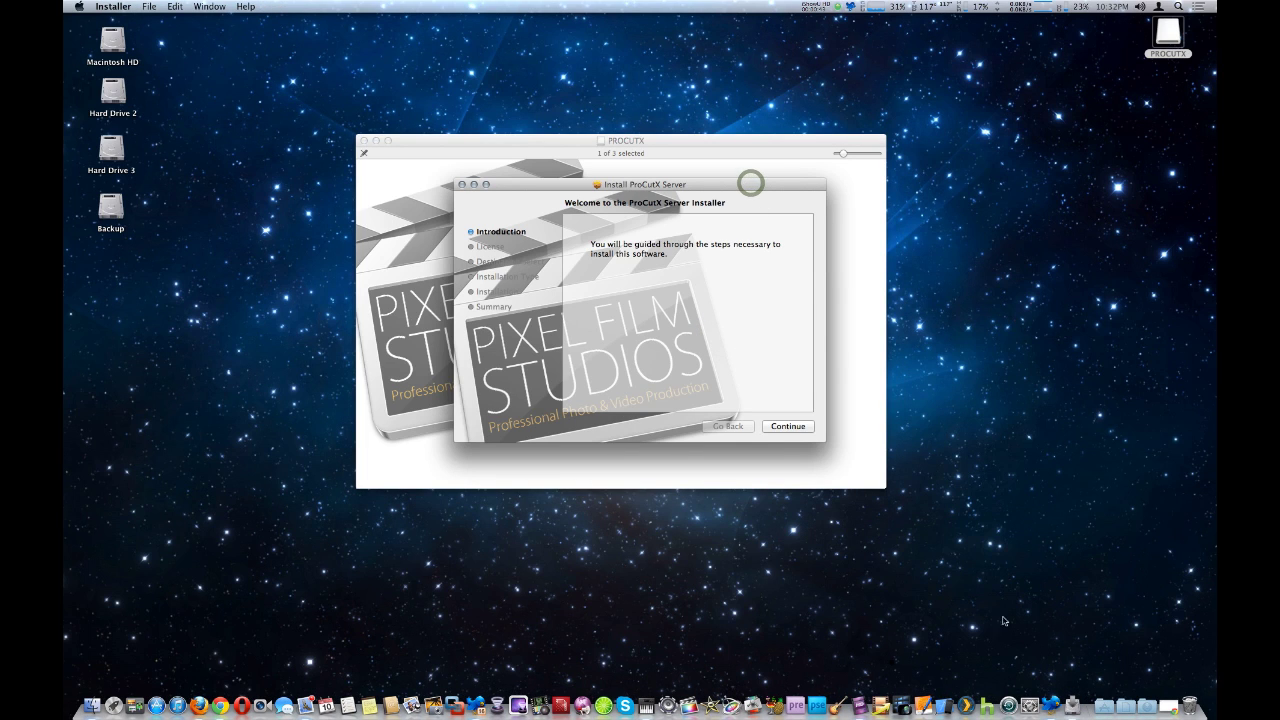
click(1030, 688)
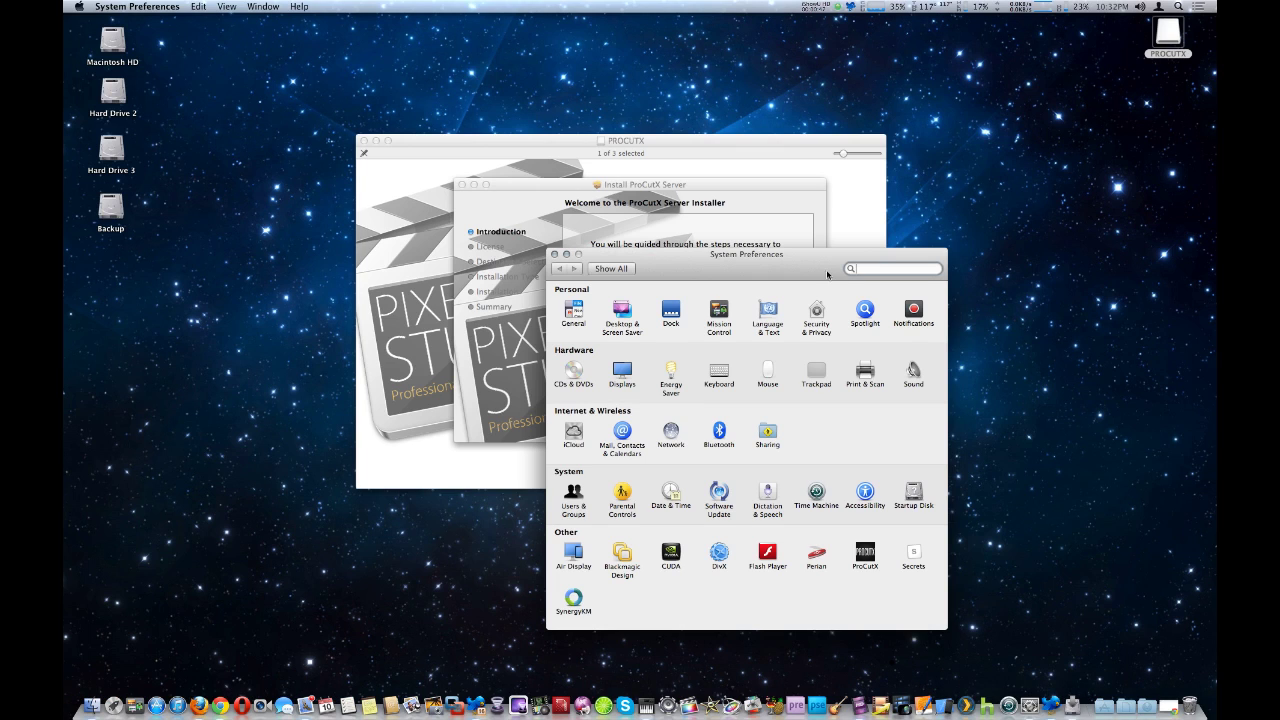
drag(827, 275, 781, 190)
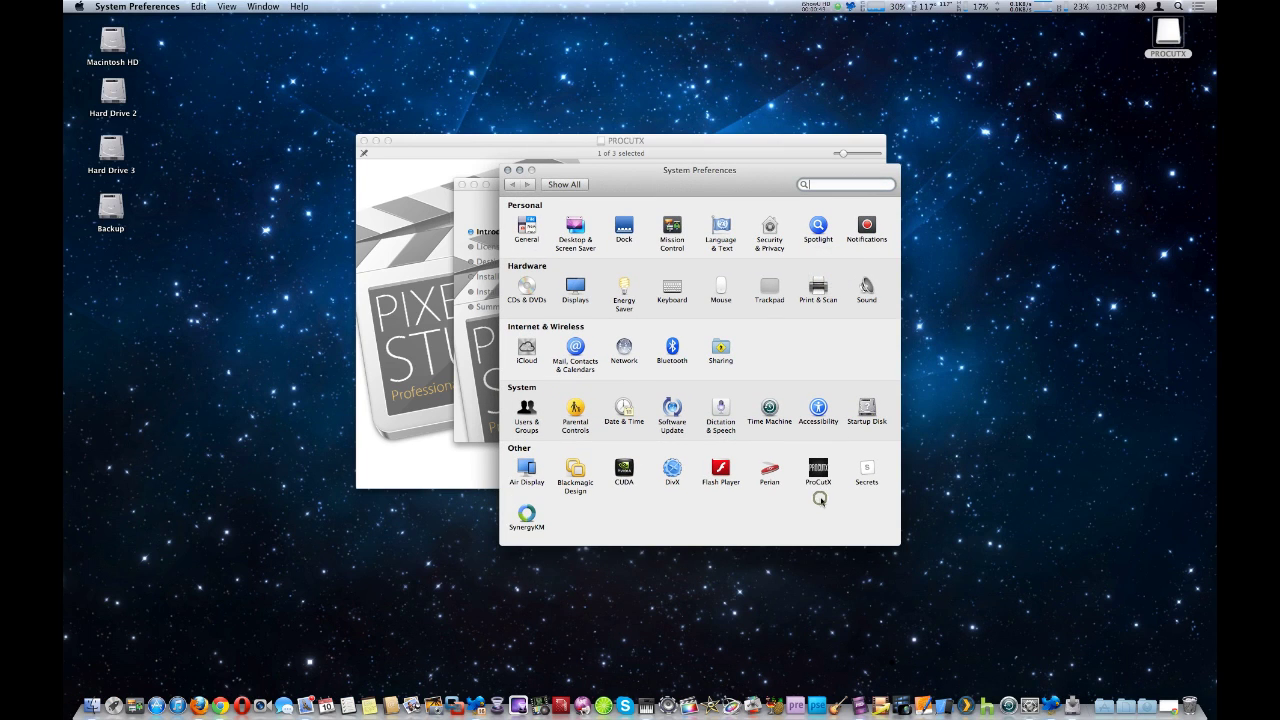
- In the ProCutX preference pane, switch ProCut X to On
click(820, 499)
click(818, 466)
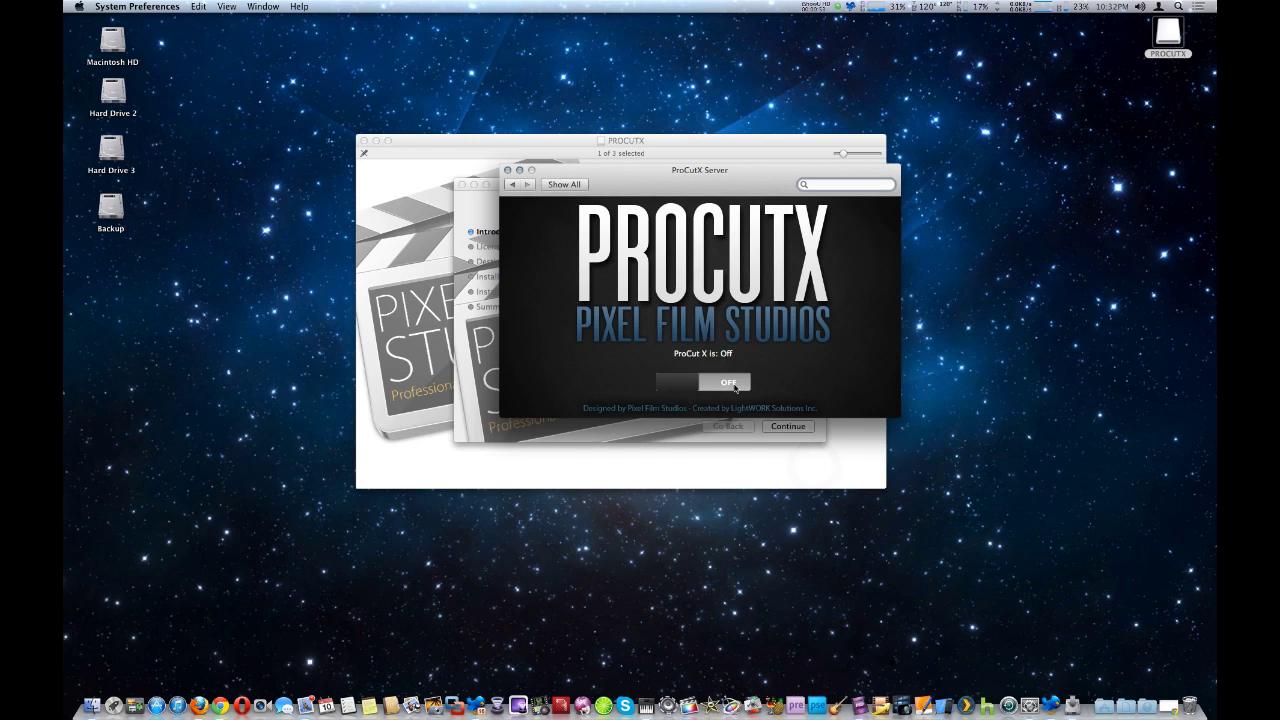
click(735, 386)
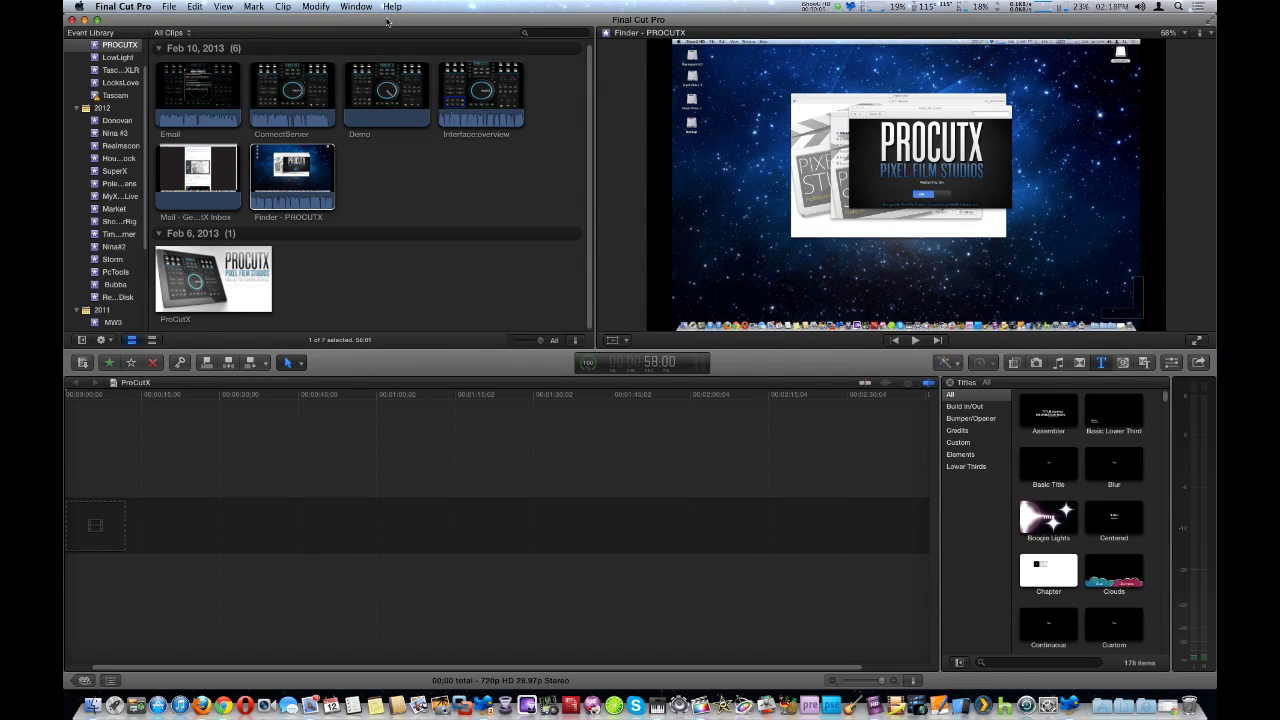
- Start importing a command set from Final Cut Pro's Commands menu and locate the file
click(137, 7)
mouse_move(146, 59)
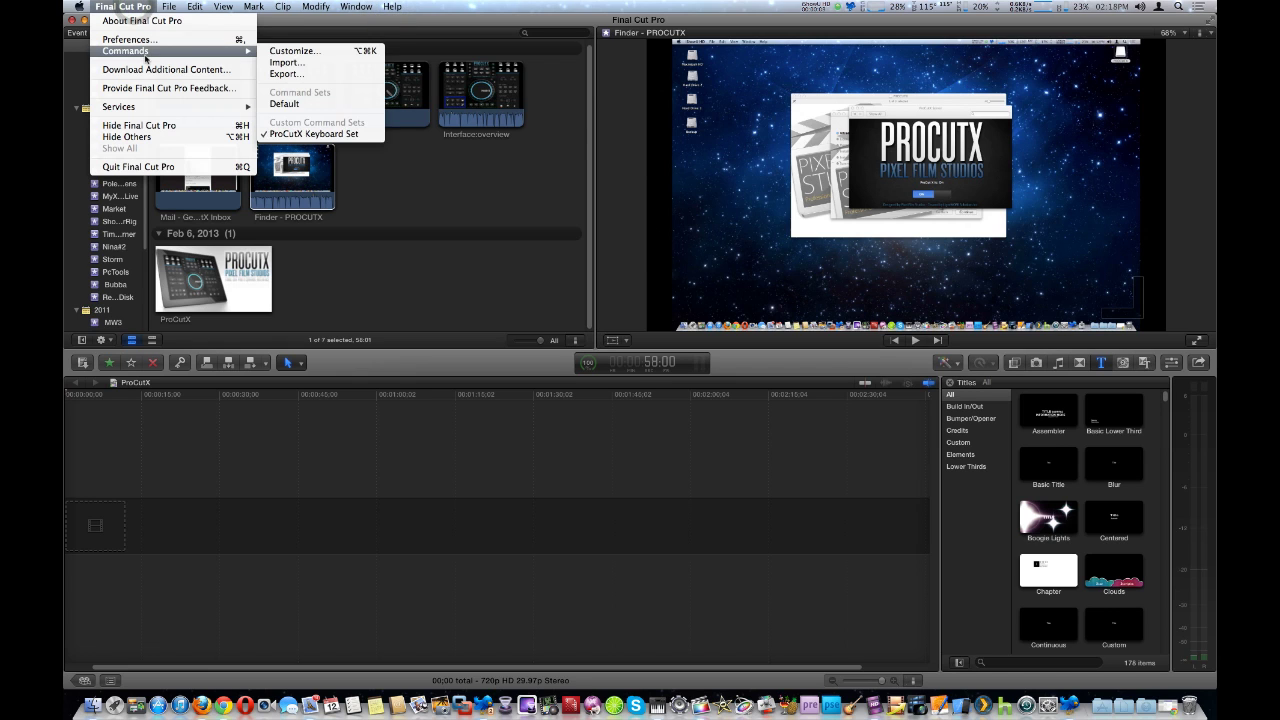
click(283, 63)
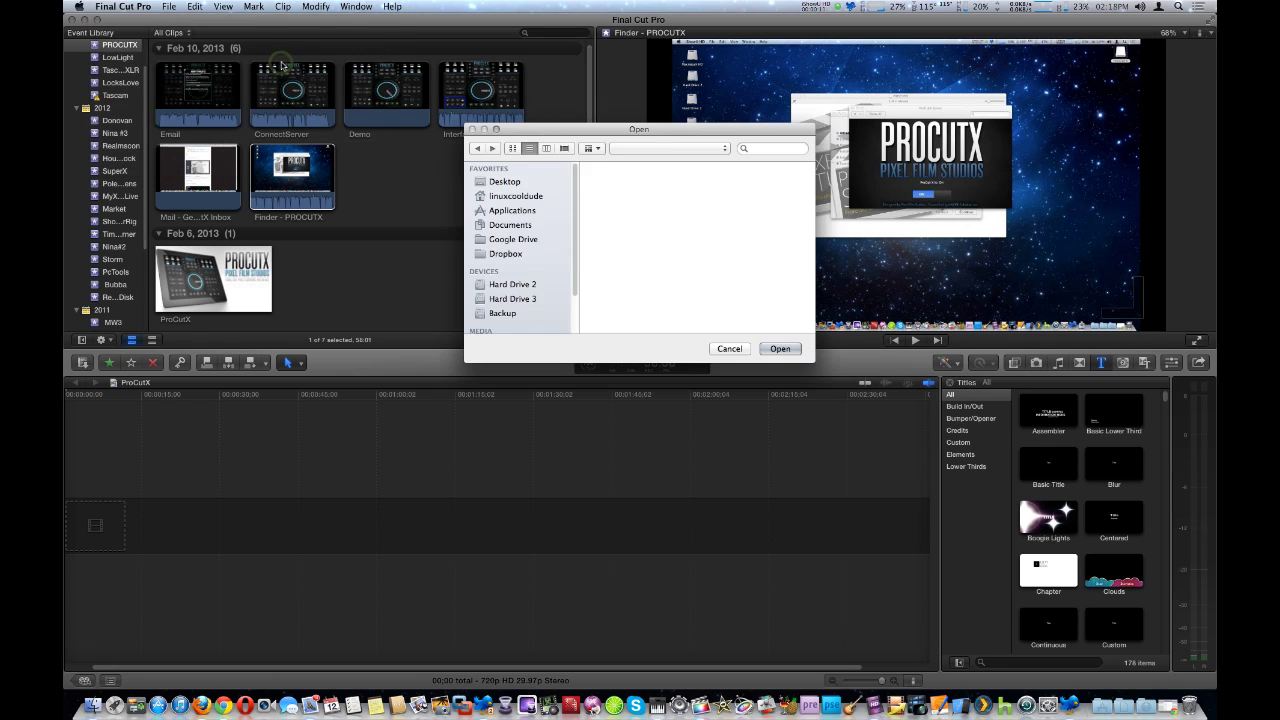
scroll(751, 264, down, 10)
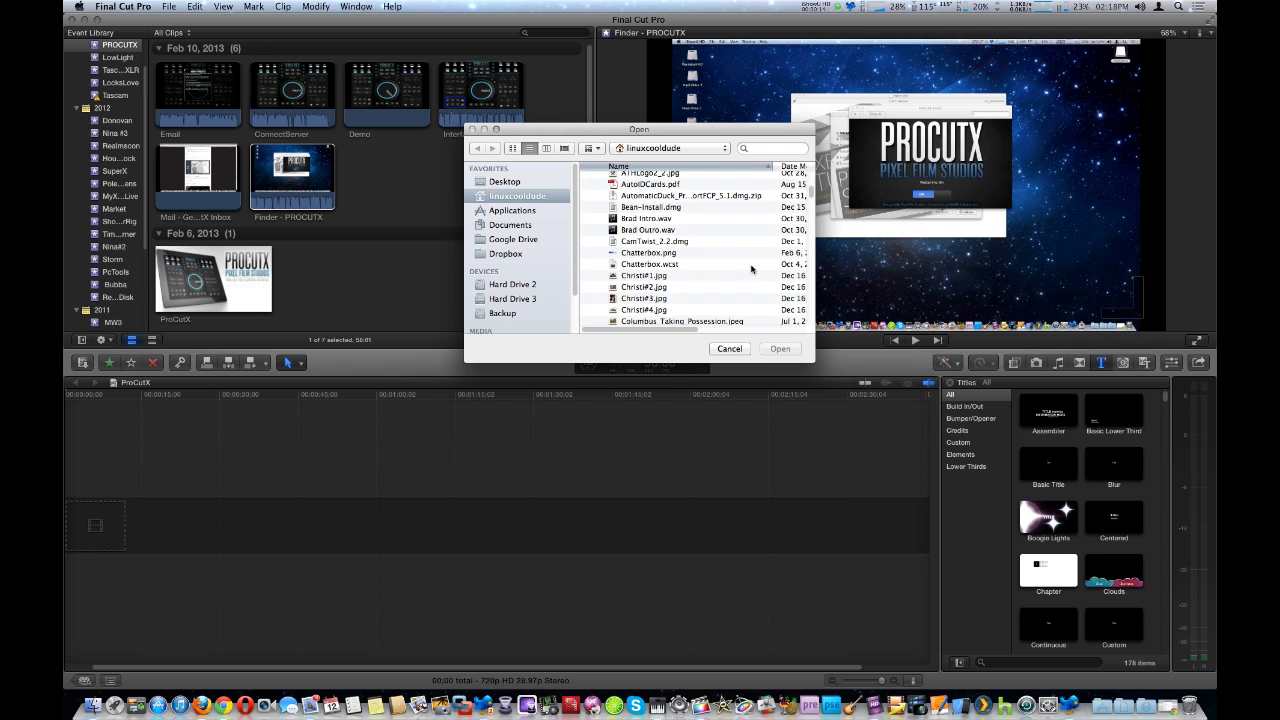
scroll(751, 266, down, 4)
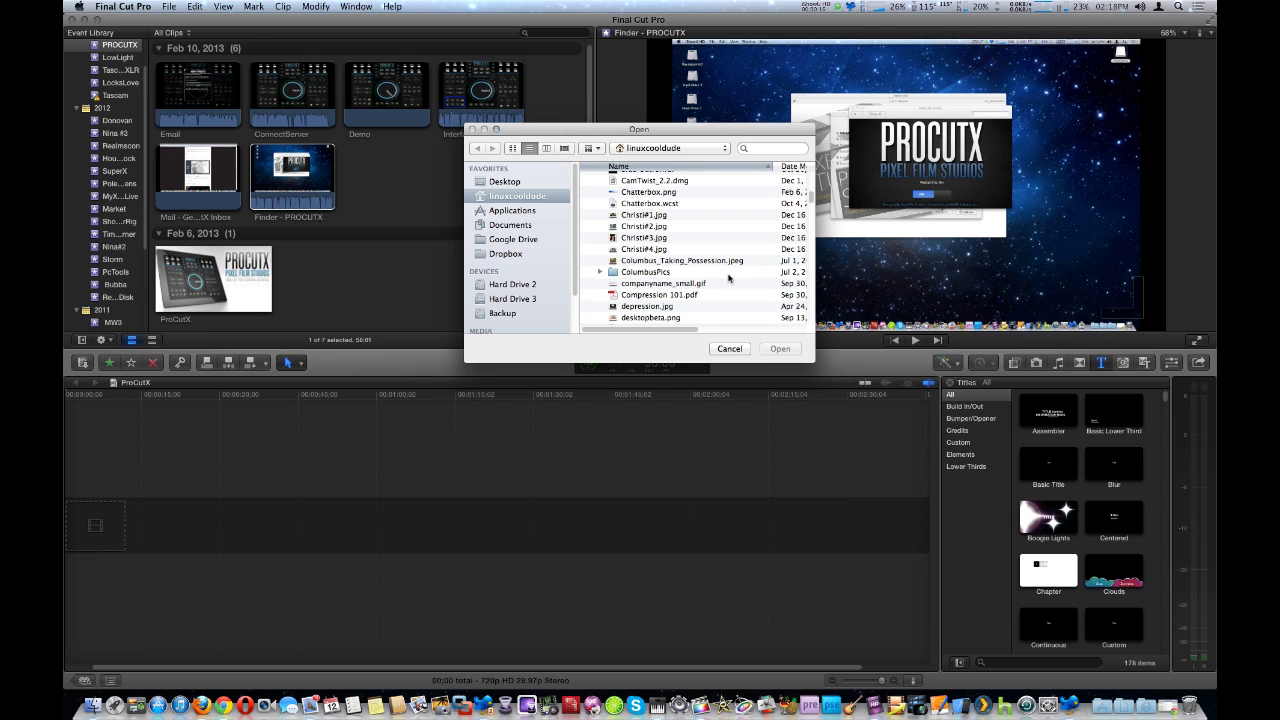
scroll(729, 279, down, 10)
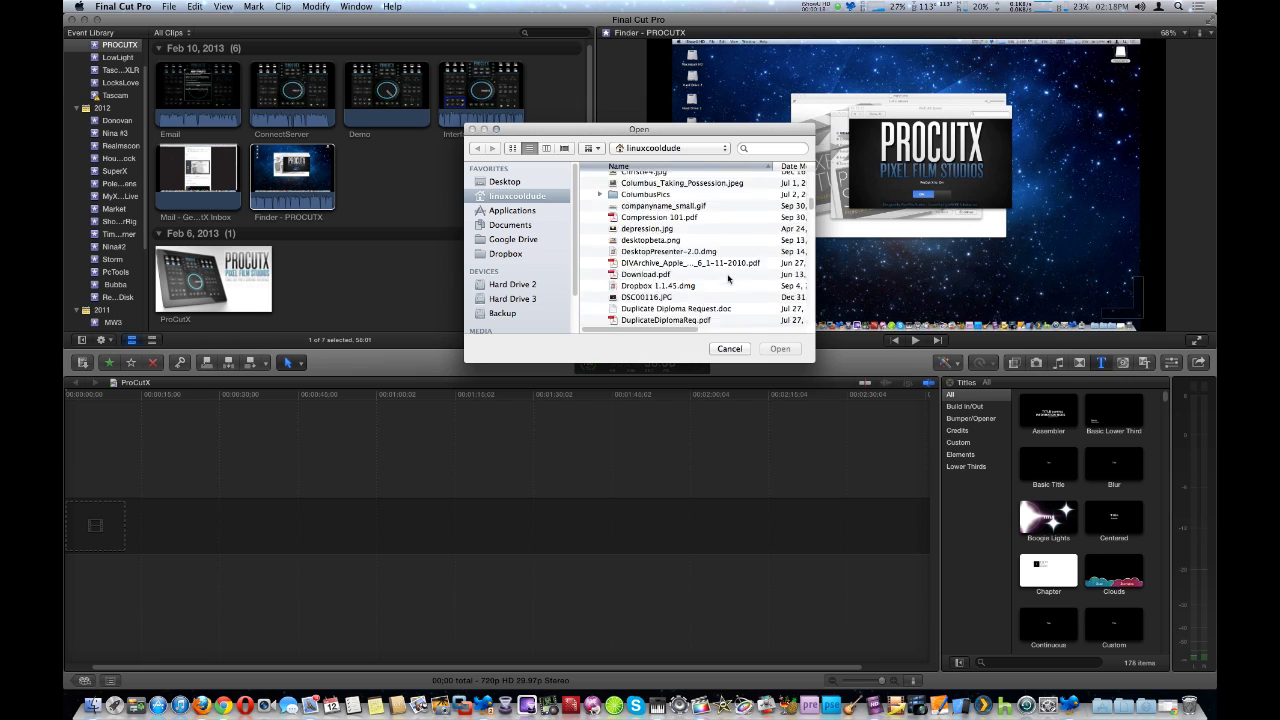
scroll(729, 279, down, 10)
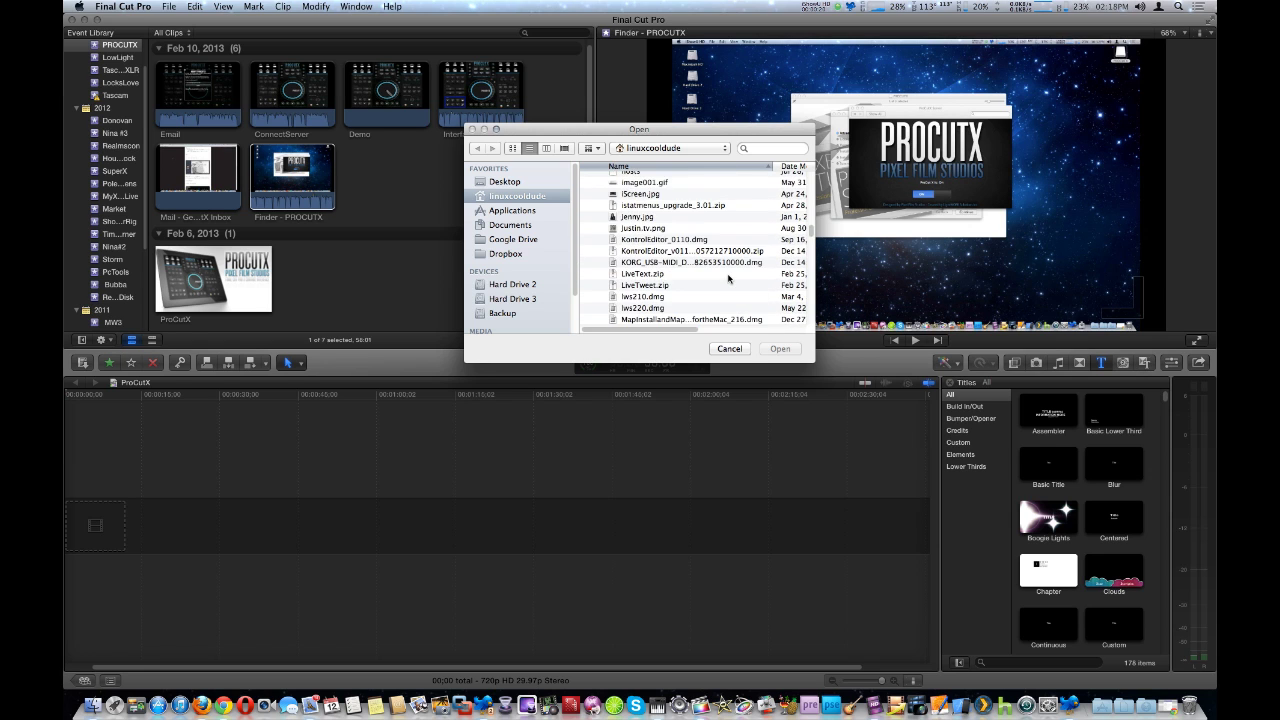
scroll(729, 279, down, 5)
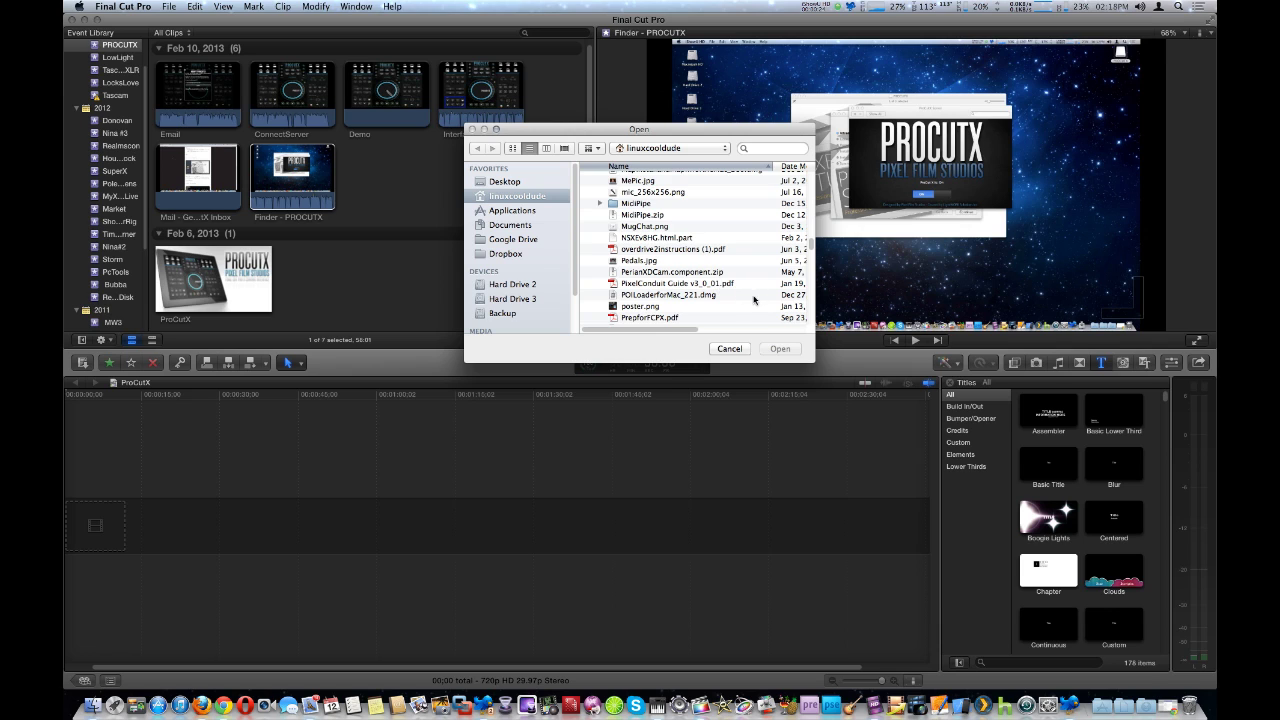
scroll(742, 302, down, 1)
scroll(739, 303, down, 2)
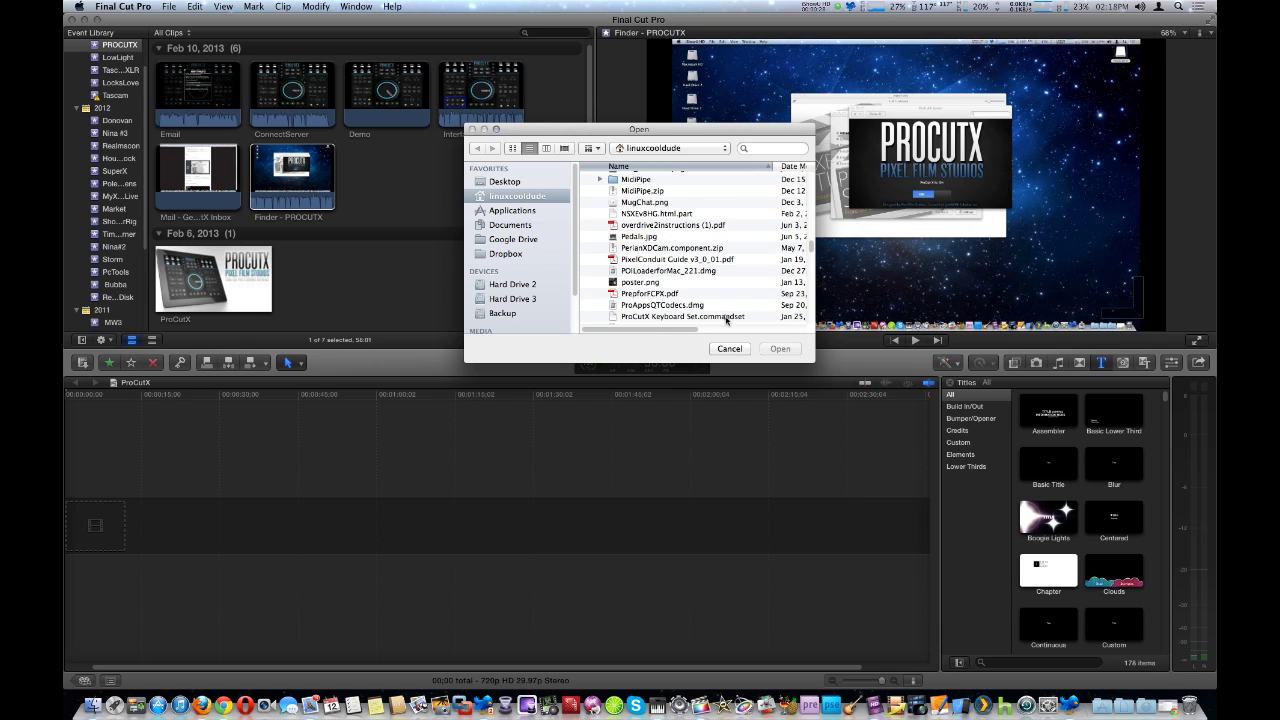
- Import ProCutX Keyboard Set.commandset, declining to rename it as a copy
click(728, 318)
click(780, 349)
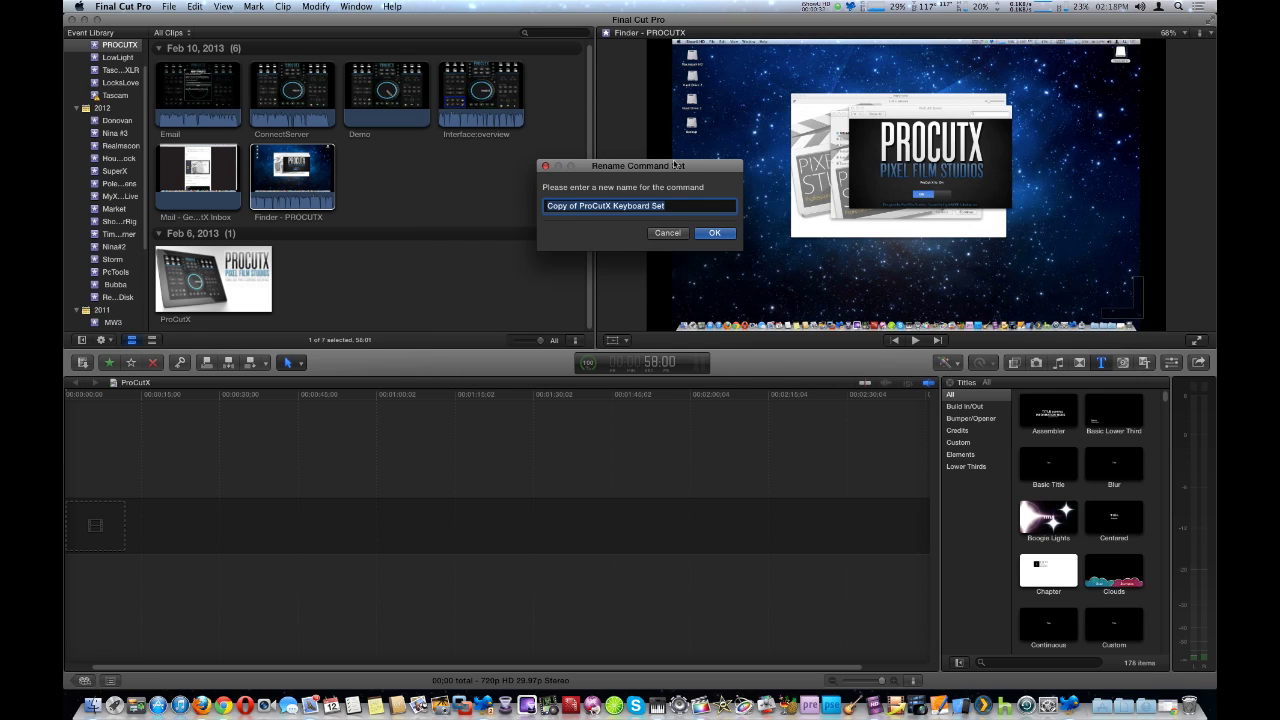
drag(694, 166, 525, 224)
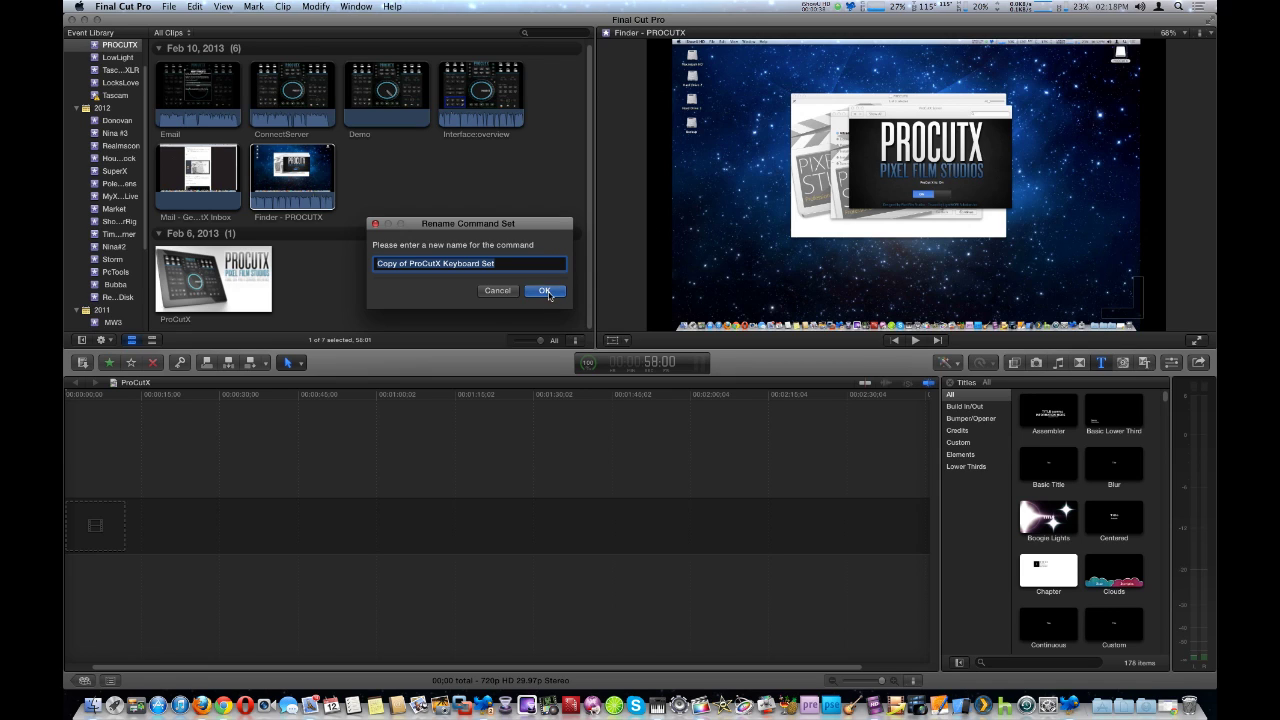
click(498, 291)
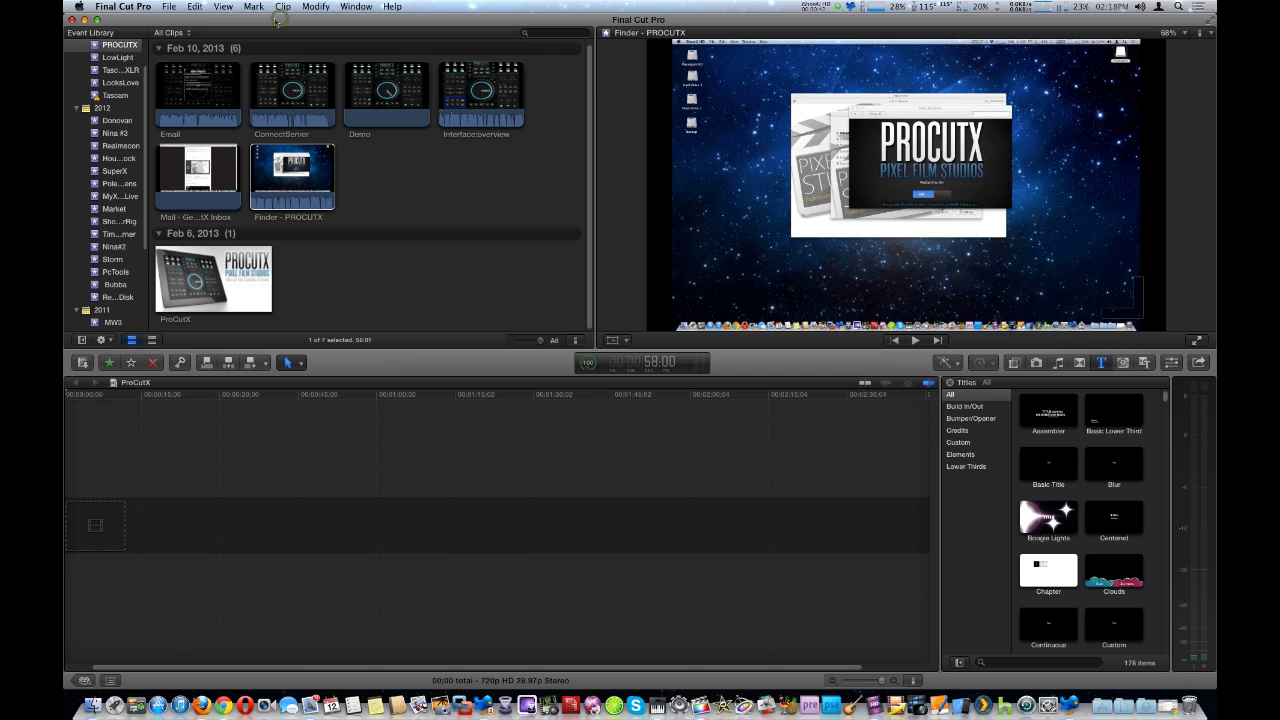
- Confirm ProCutX Keyboard Set is checked in the Commands list
click(123, 6)
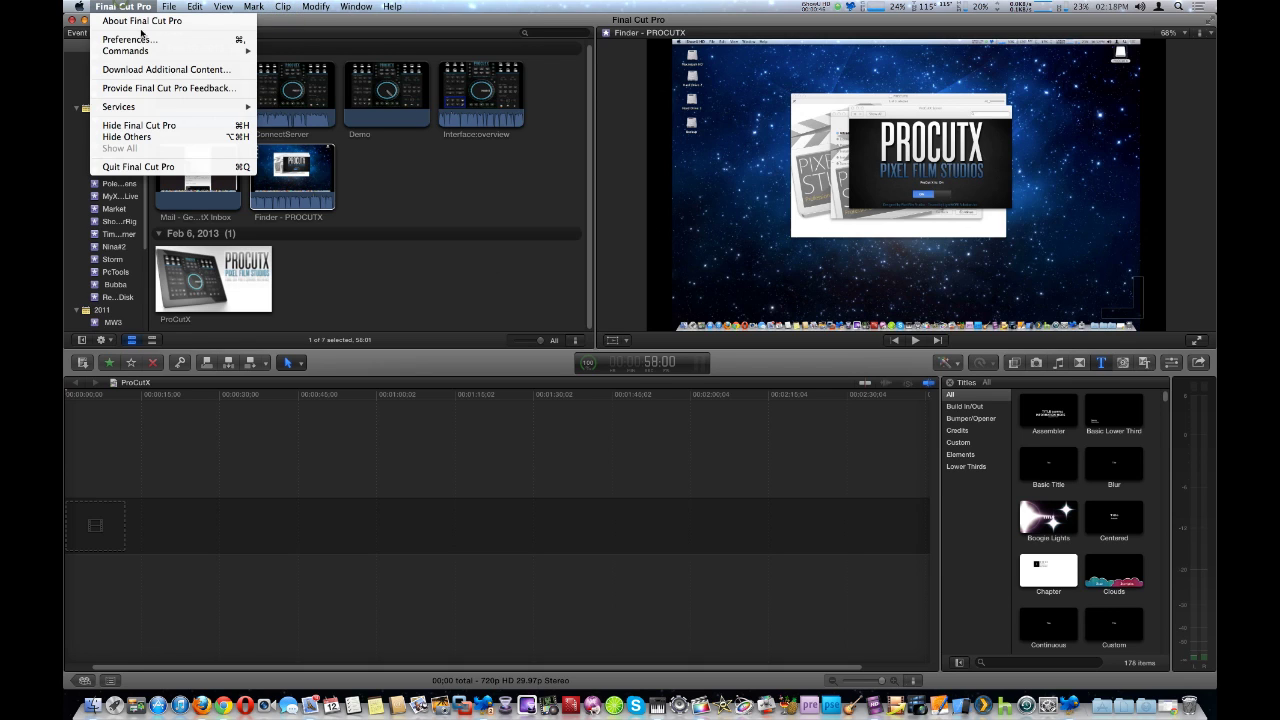
mouse_move(165, 51)
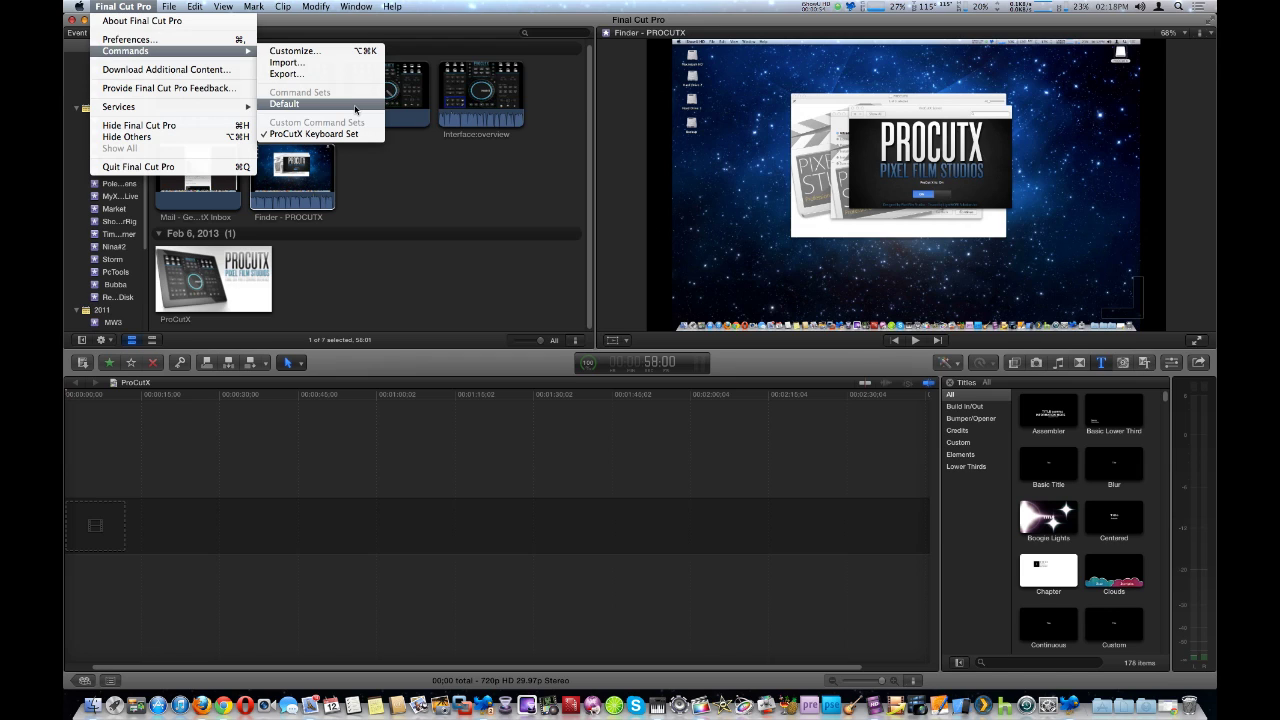
click(316, 20)
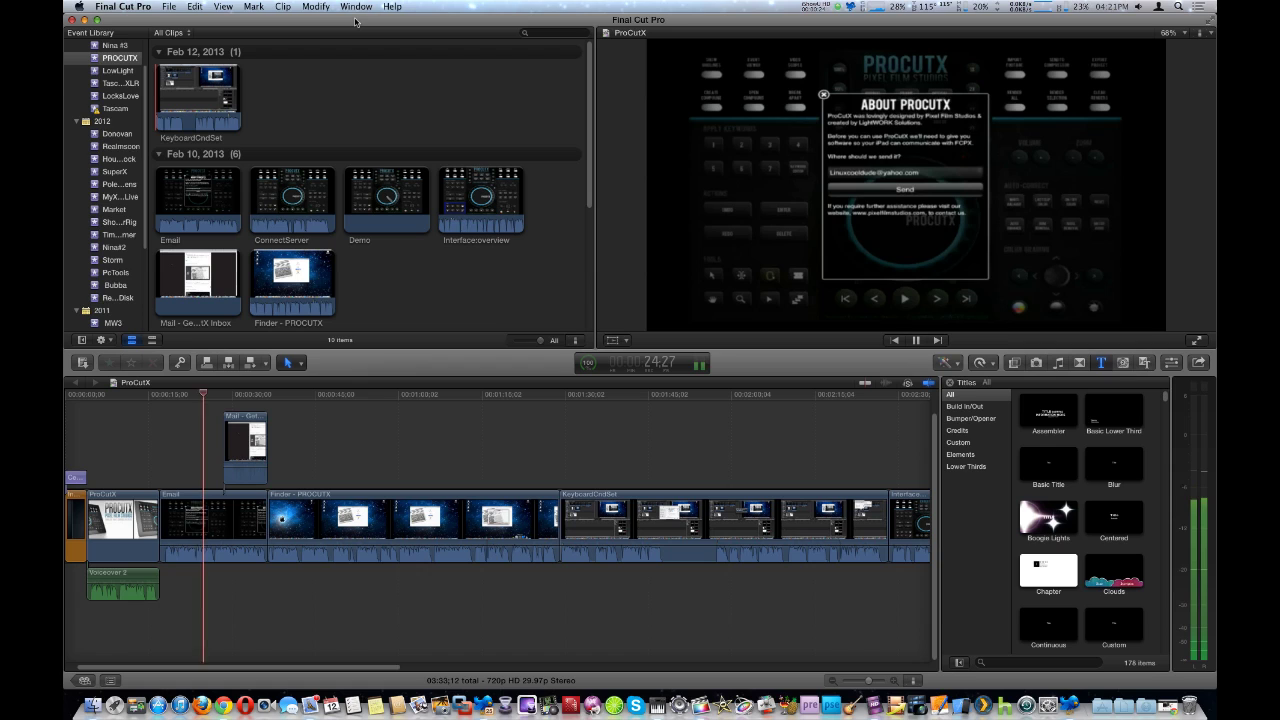
- Stop and restart playback, then jump between edits to park at the Finder - PROCUTX clip start (36:15)
key(space)
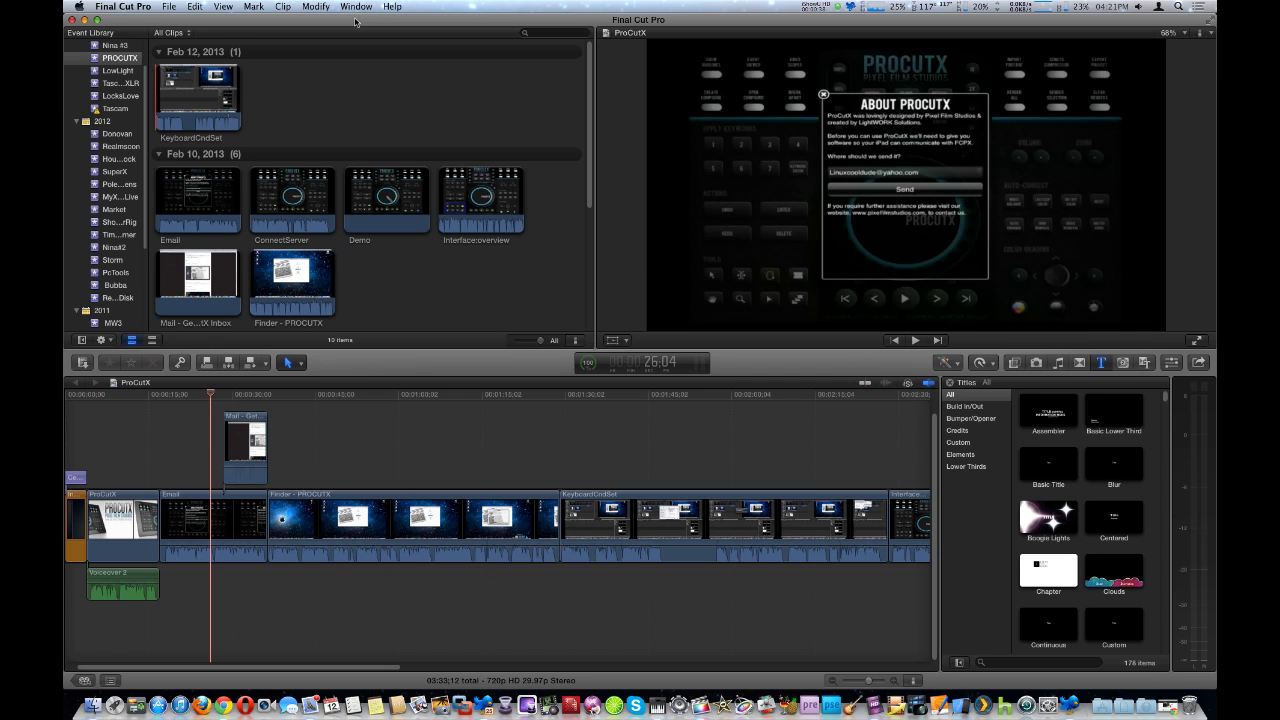
key(space)
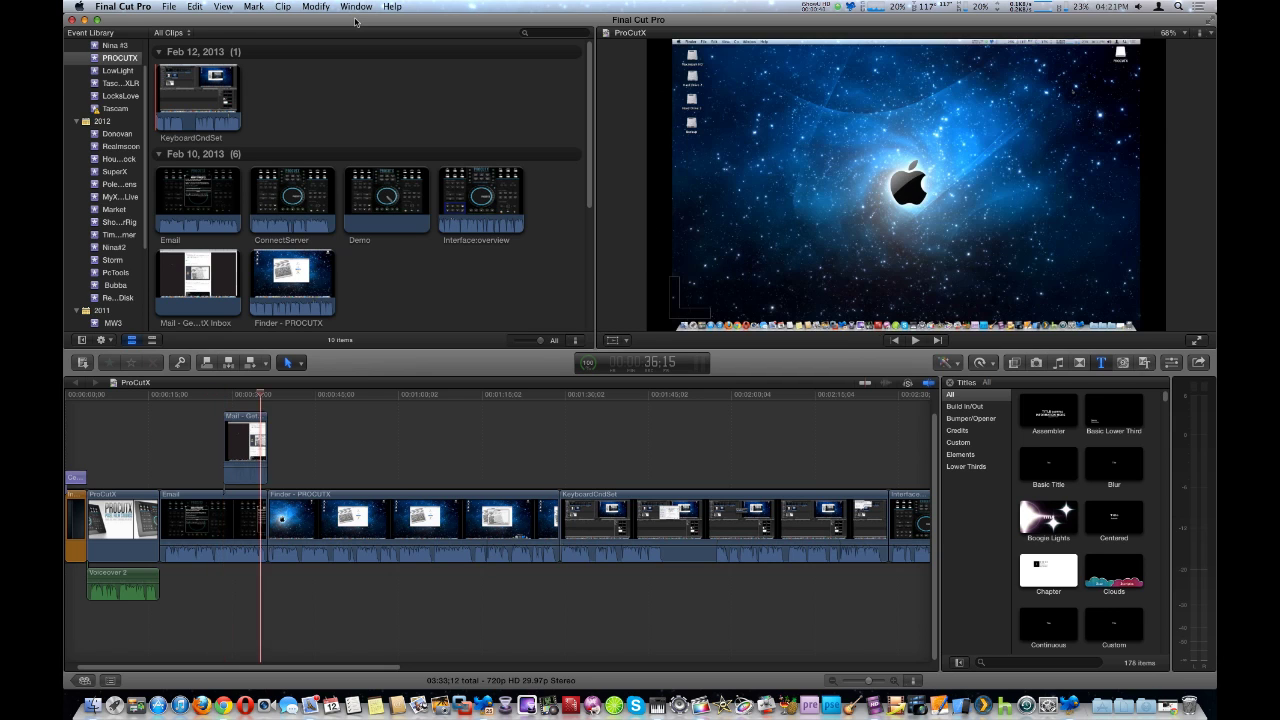
key(Down)
key(Down)
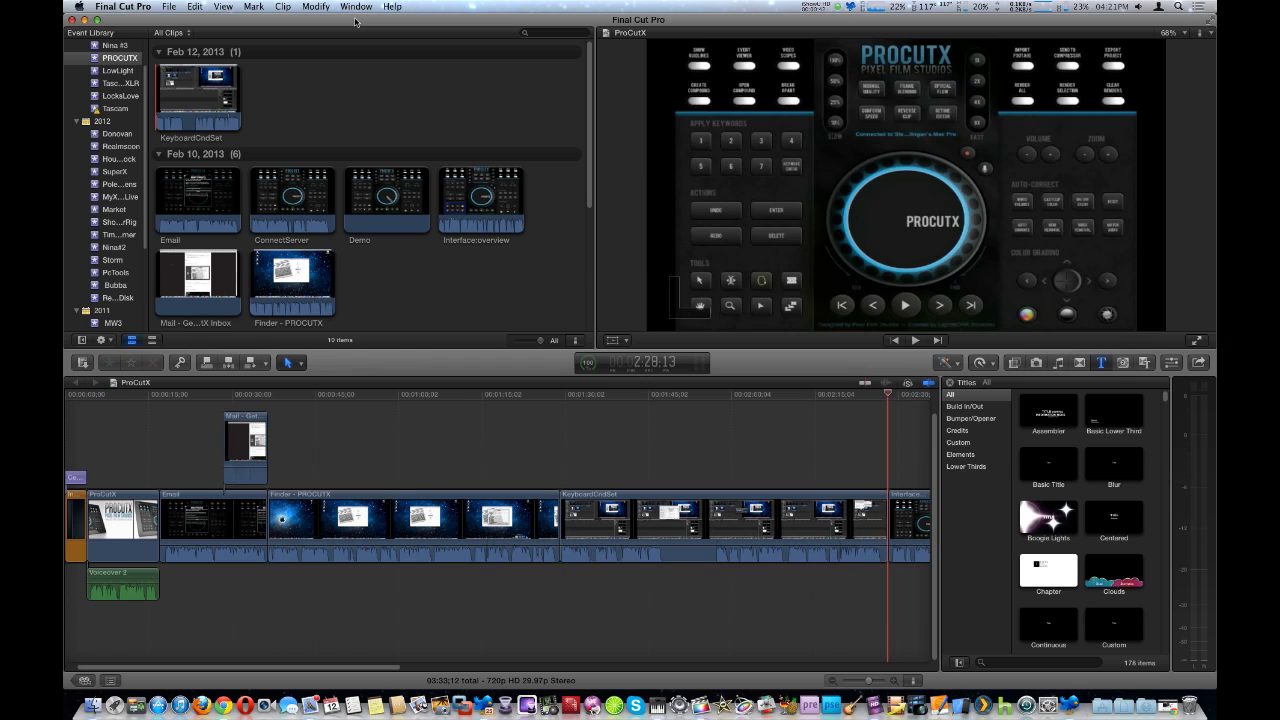
key(Up)
key(Up)
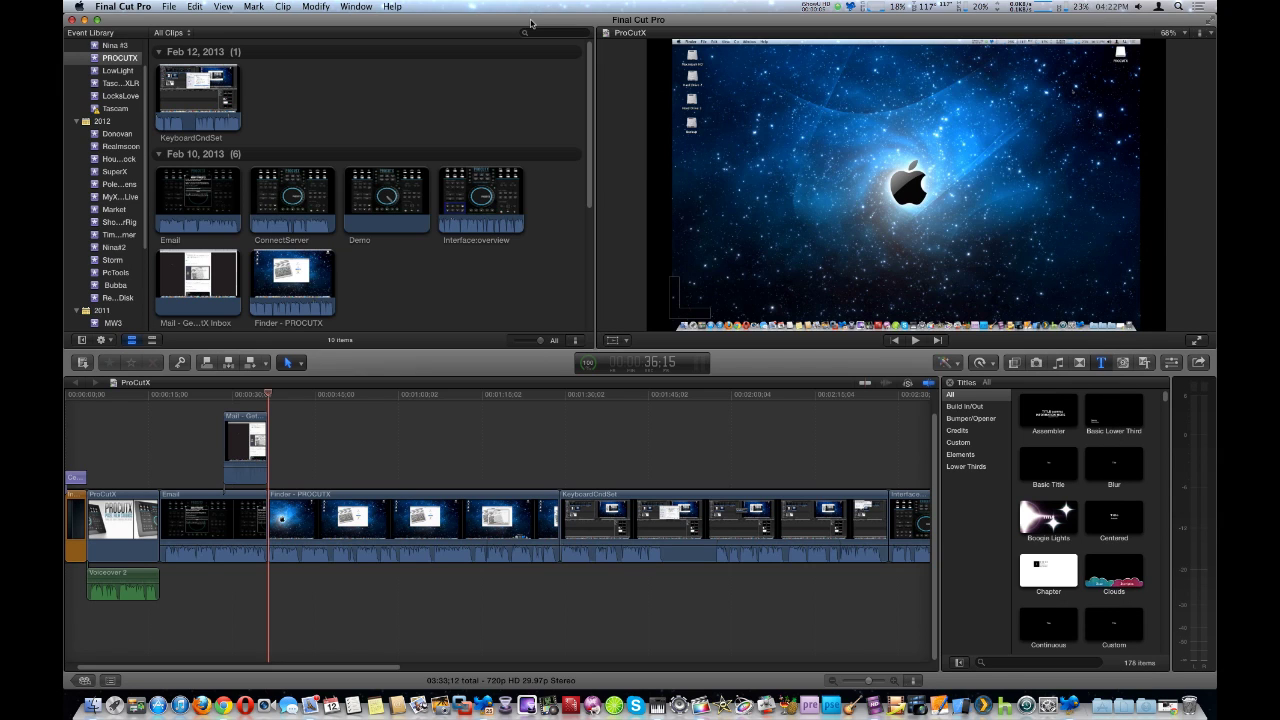
- Open the clip's Exposure color correction and select the exposure control pucks
key(ctrl+super+e)
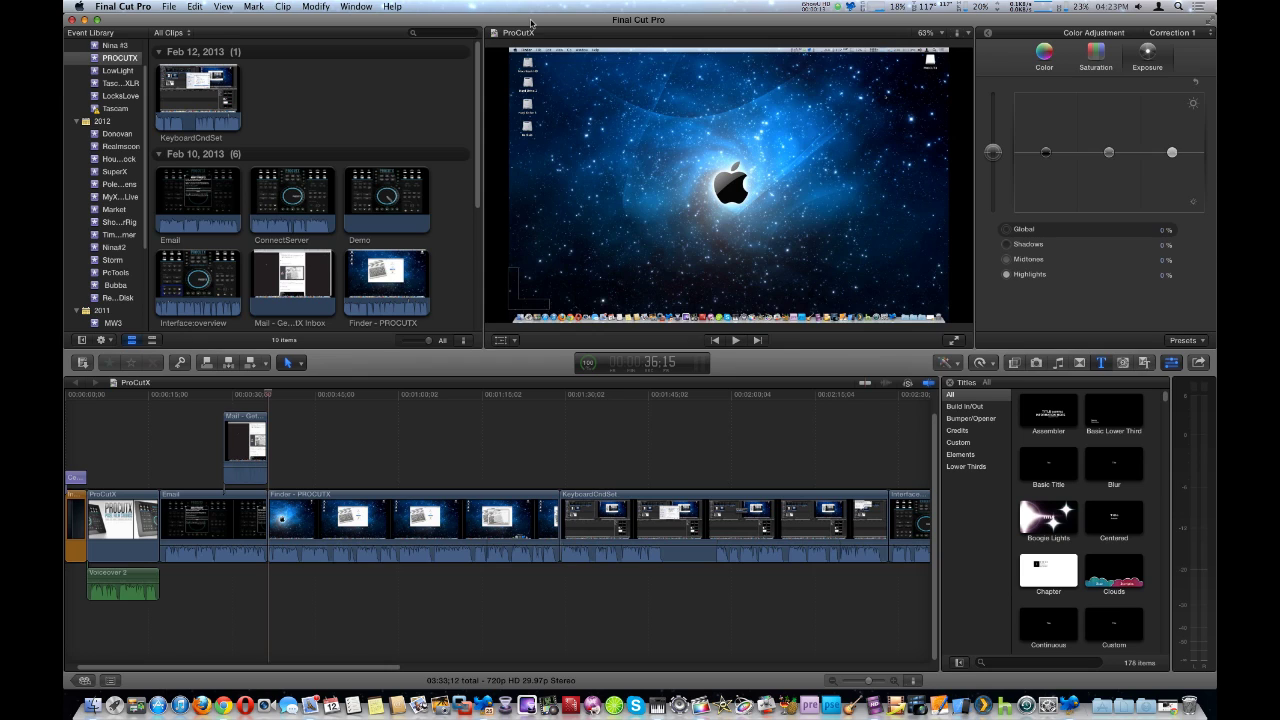
key(Down)
key(Down)
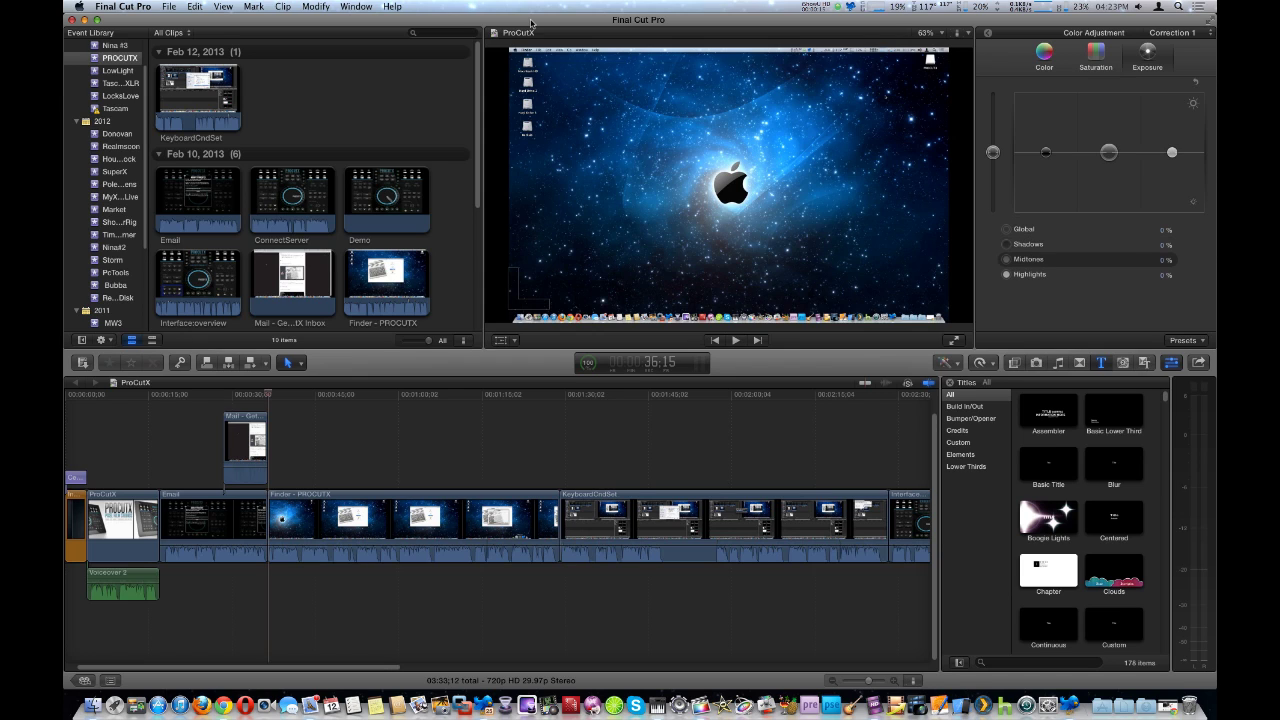
key(Down)
key(Up)
key(Up)
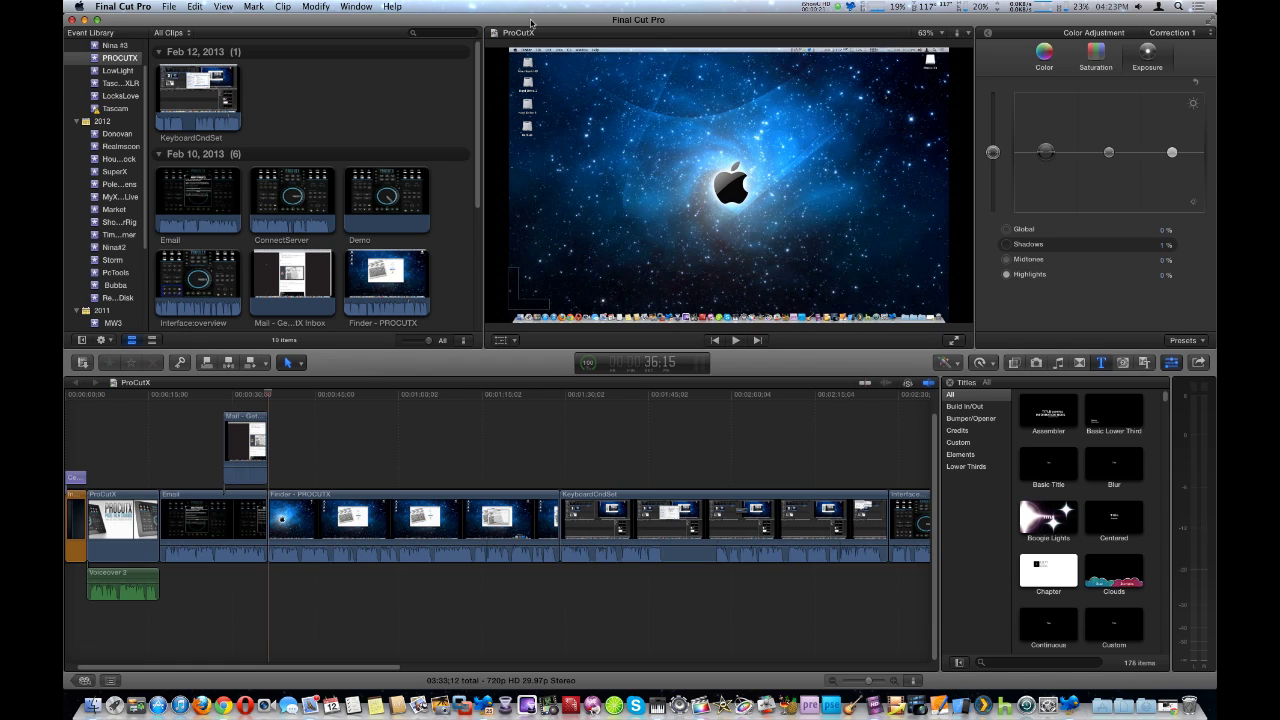
- Raise Shadows exposure to 12%, then bring it back to 0%
key(Up)
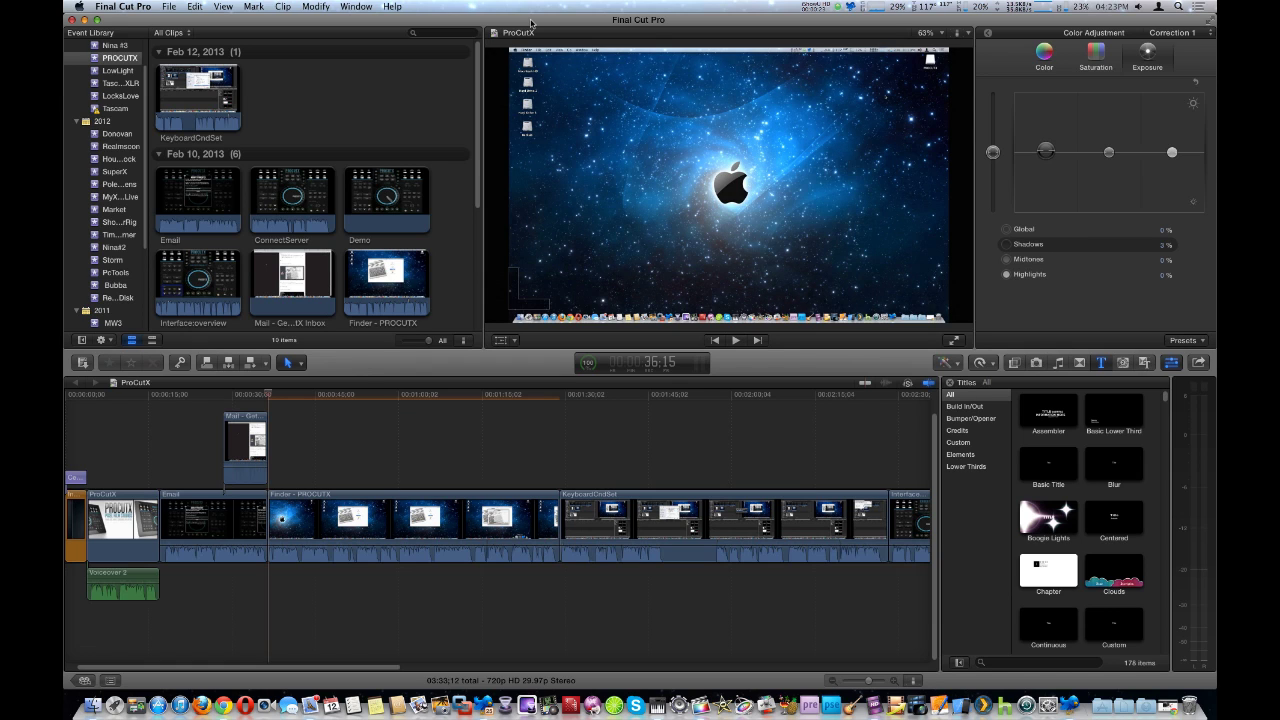
key(Up)
key(Up)
key(Up)
key(Up)
key(Up)
key(Up)
key(Up)
key(Up)
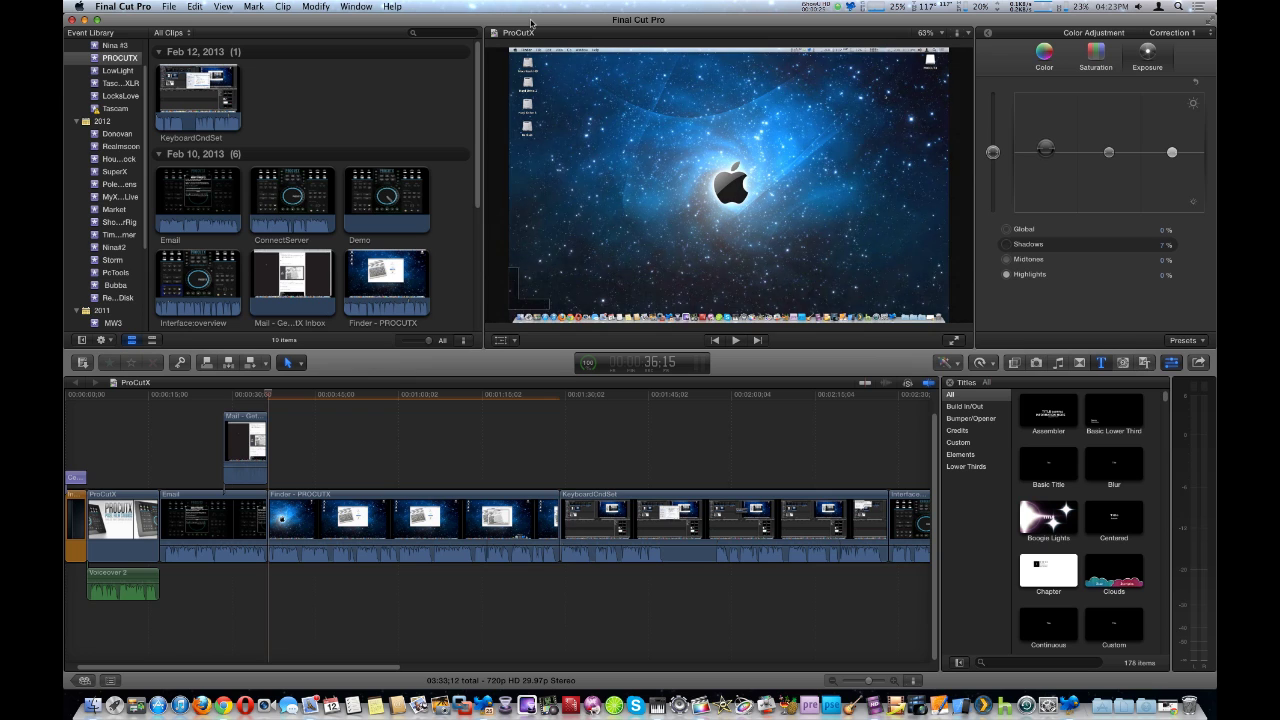
key(Down)
key(Down)
key(Down)
key(Down)
key(Down)
key(Down)
key(Down)
key(Down)
key(Down)
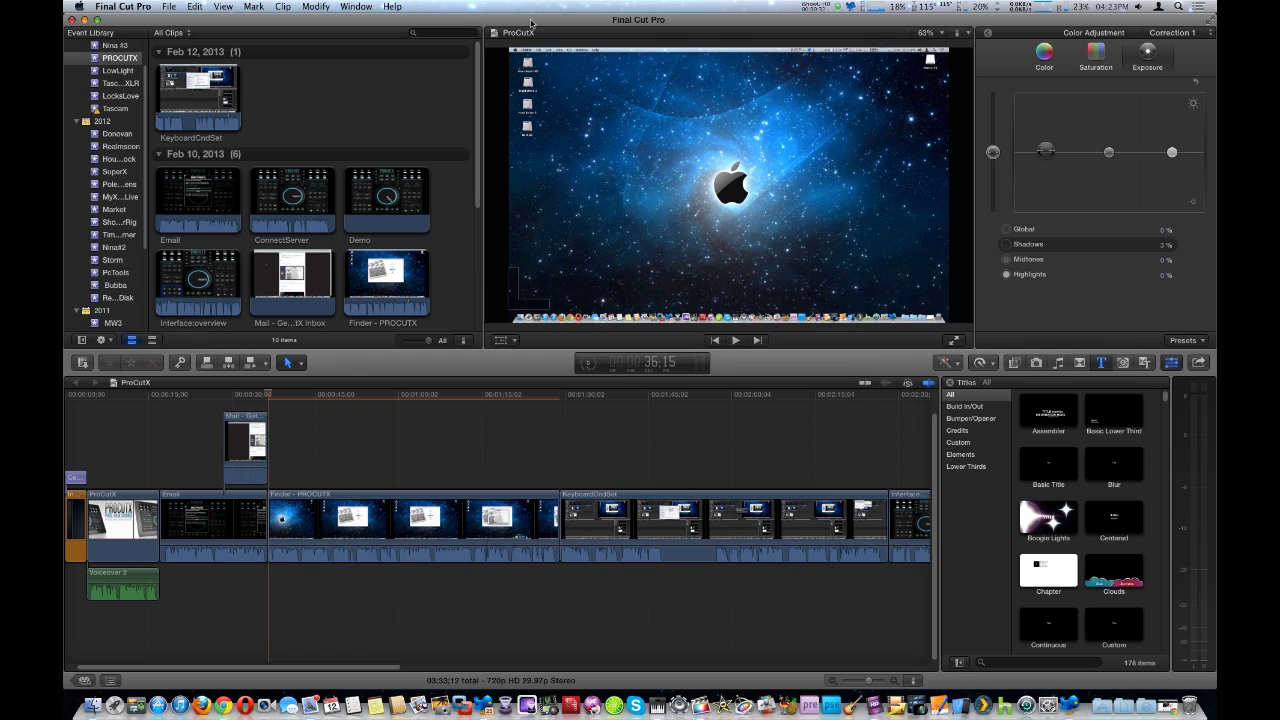
key(Down)
key(Down)
key(Down)
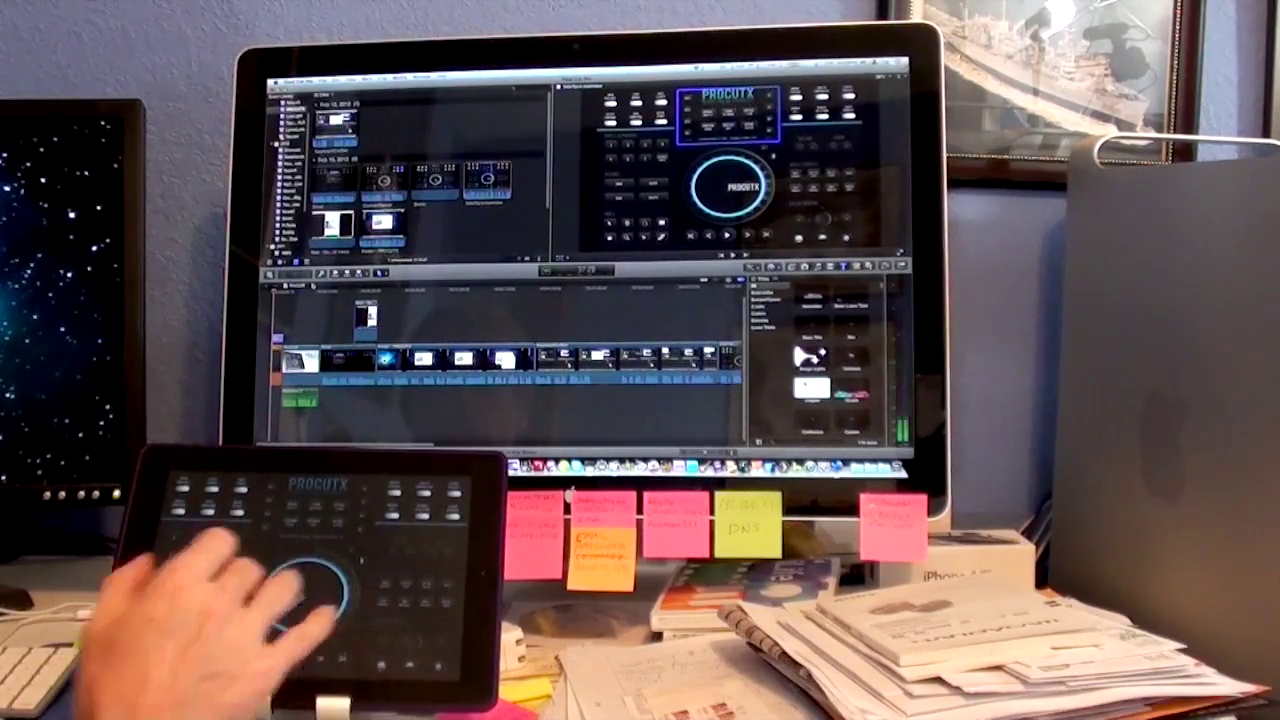
- Jog the ProCutX wheel on the iPad to advance the Final Cut Pro playhead rightward
click(304, 311)
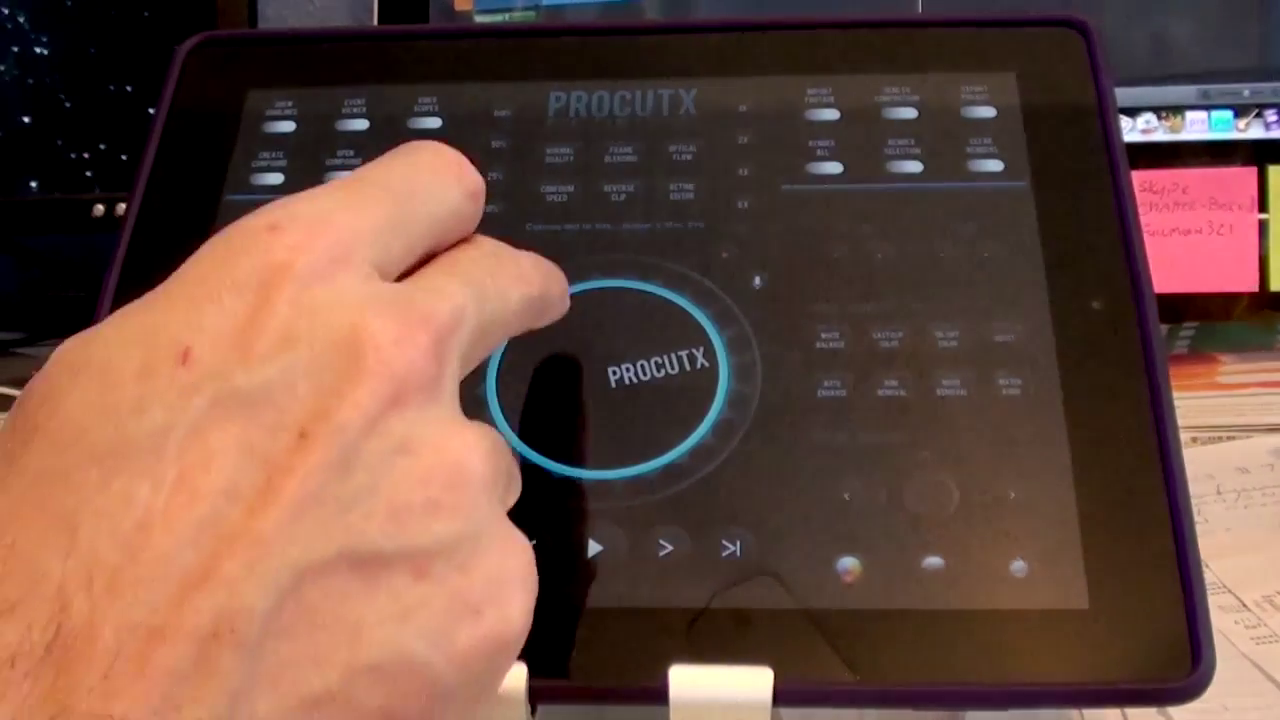
drag(560, 300, 600, 330)
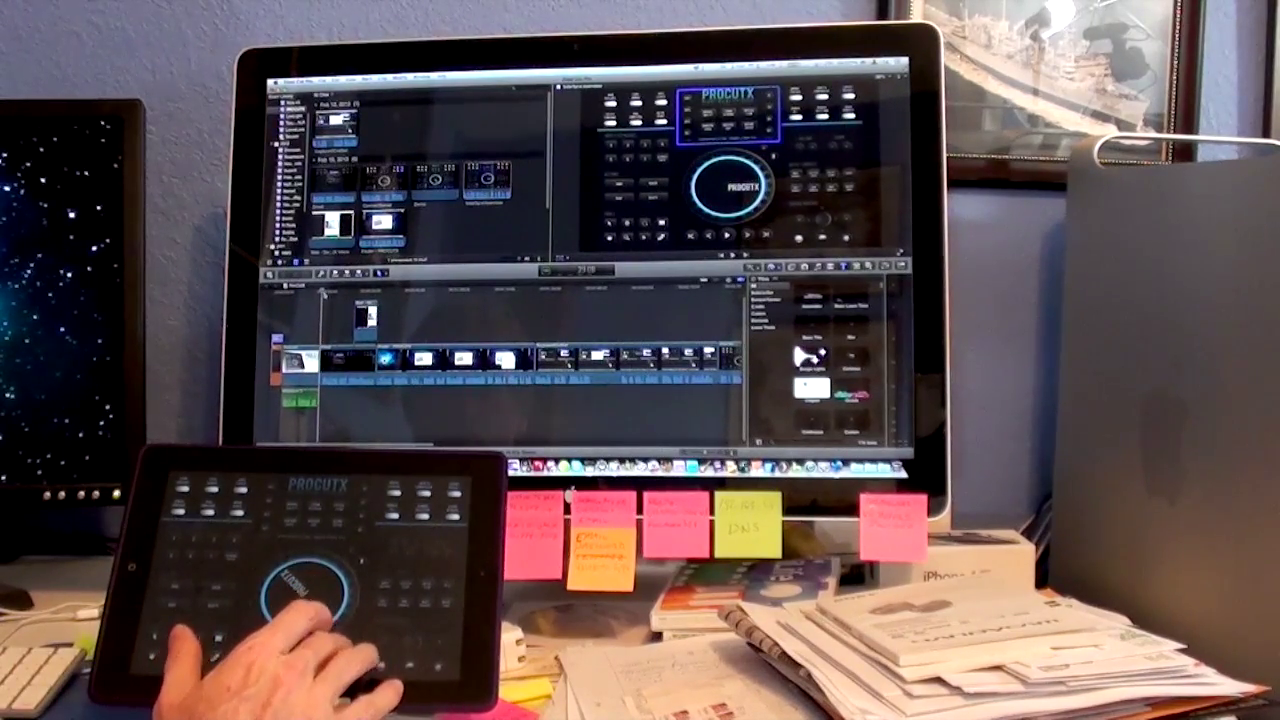
drag(285, 630, 320, 610)
drag(230, 620, 245, 615)
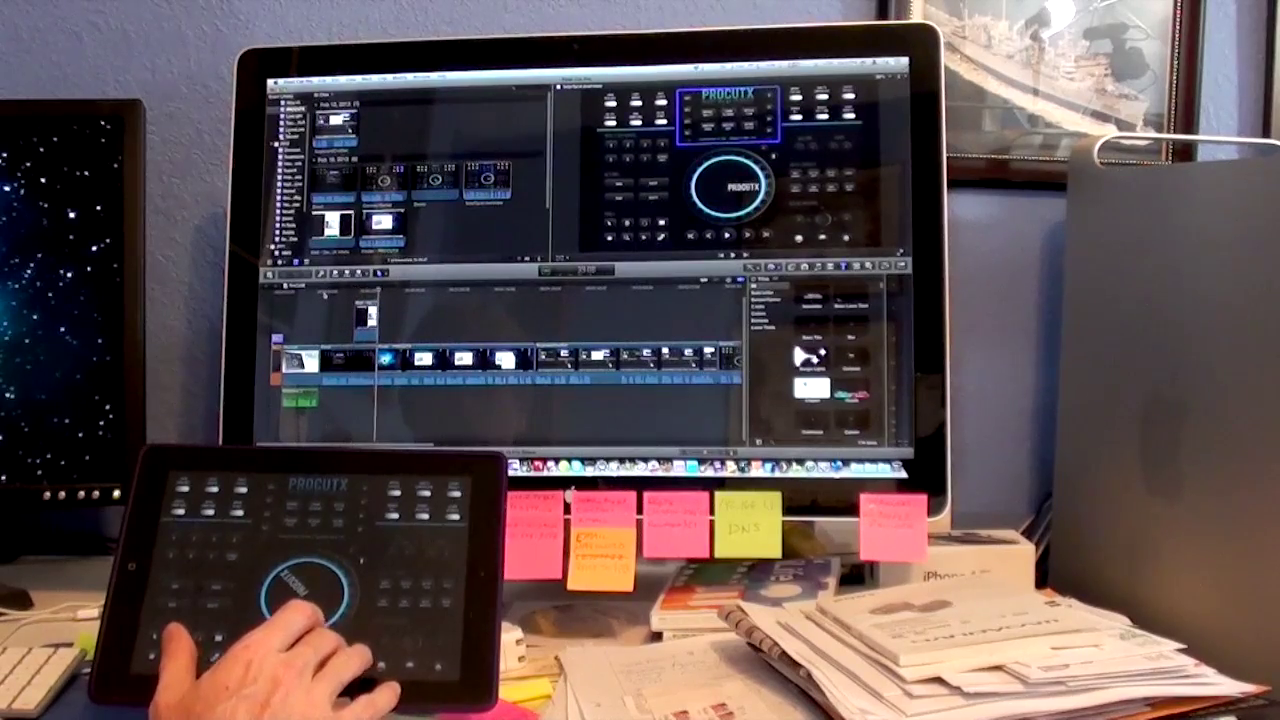
drag(320, 590, 305, 560)
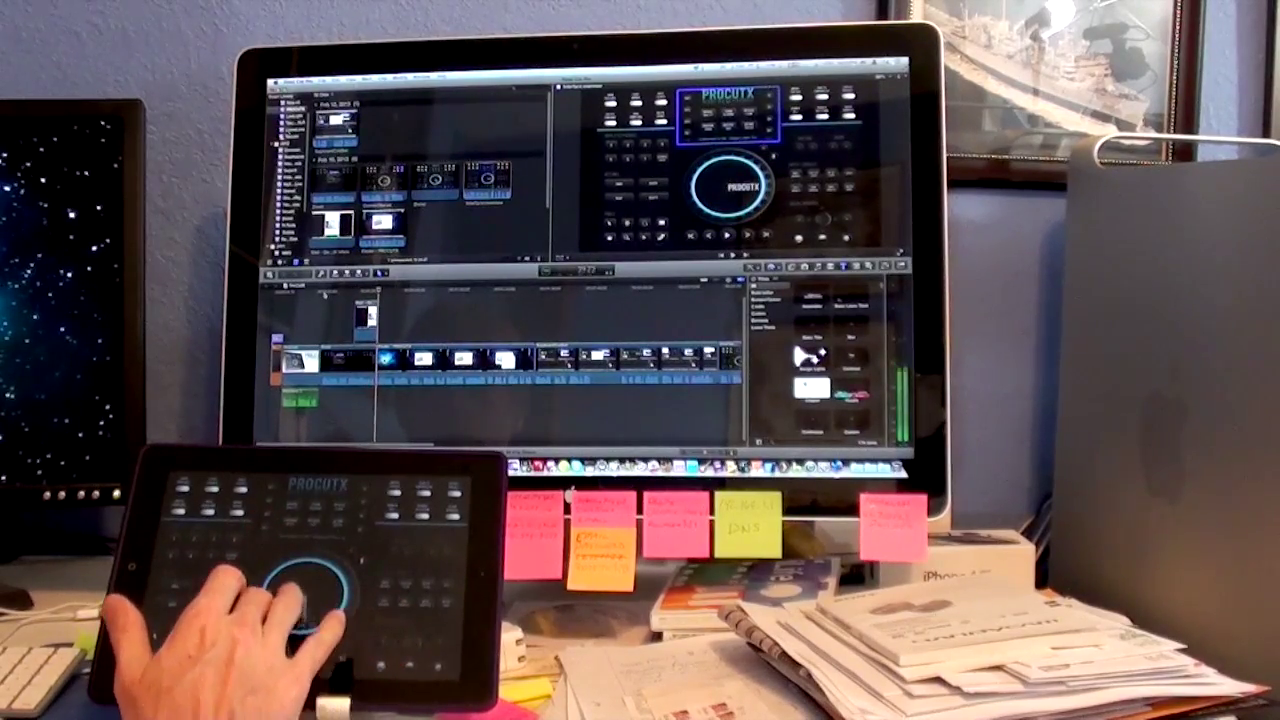